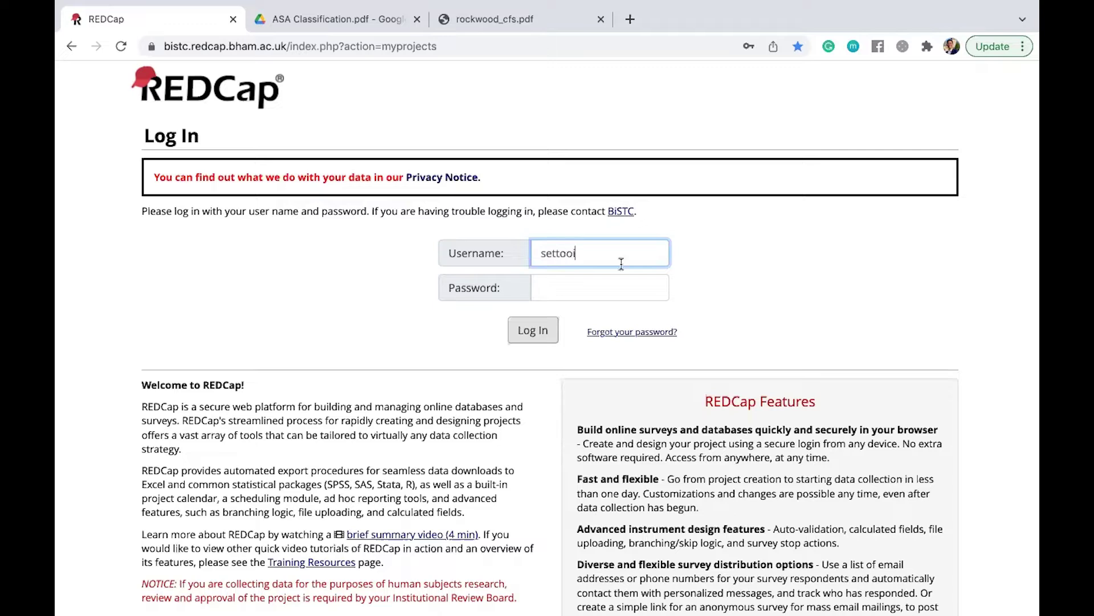
# Step: Fill in the saved password and submit the REDCap login
pyautogui.click(603, 277)
pyautogui.click(627, 327)
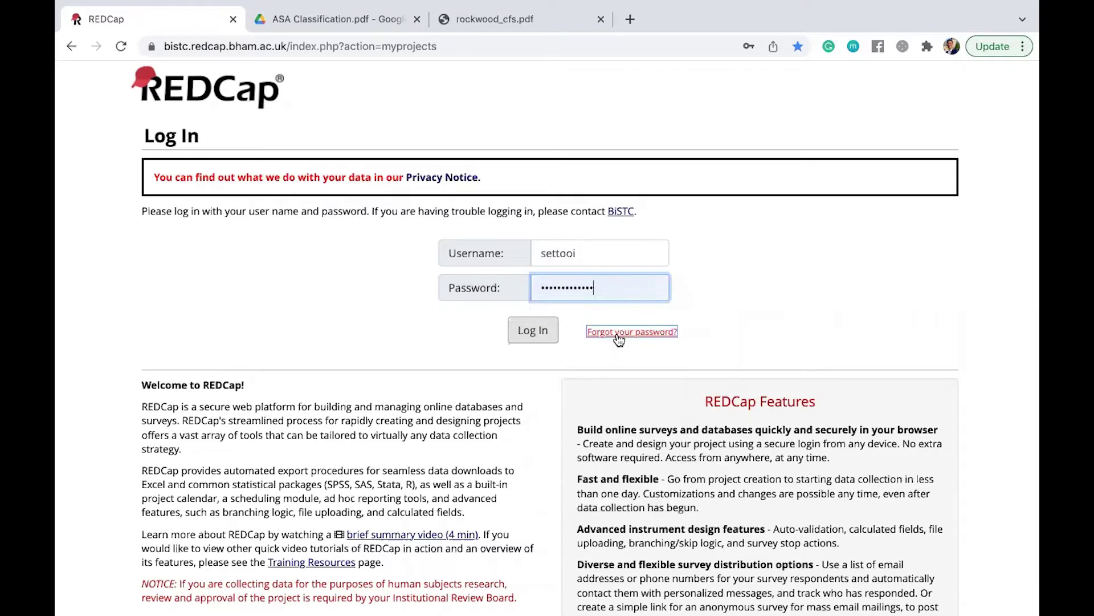
# Step: Finish signing in, open the CASCADE - Data Collection project, and go to Add / Edit Records
pyautogui.click(524, 336)
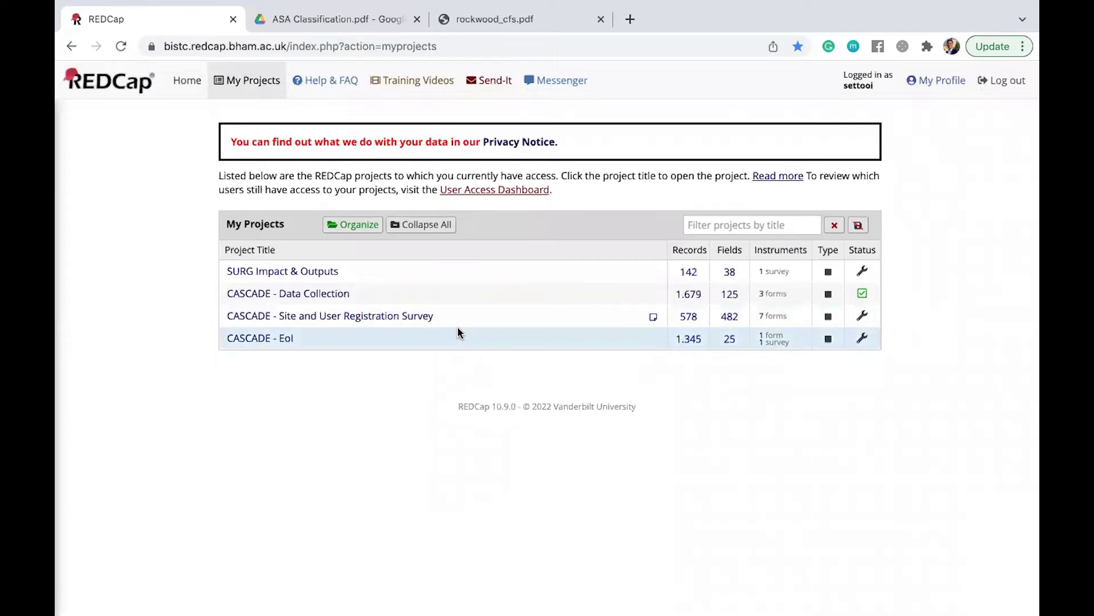
pyautogui.click(302, 296)
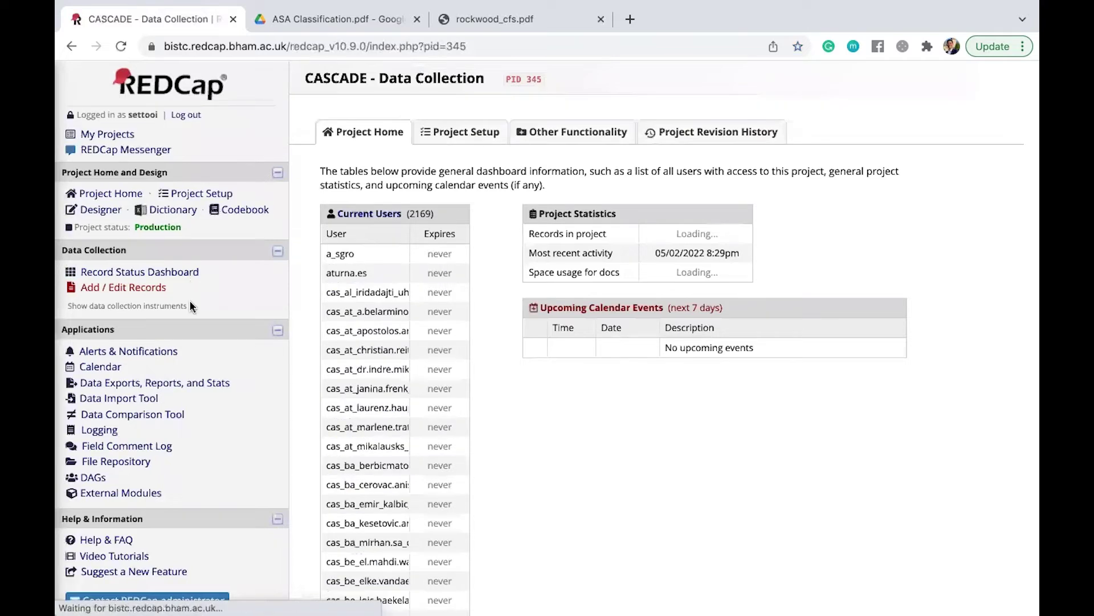
pyautogui.click(146, 290)
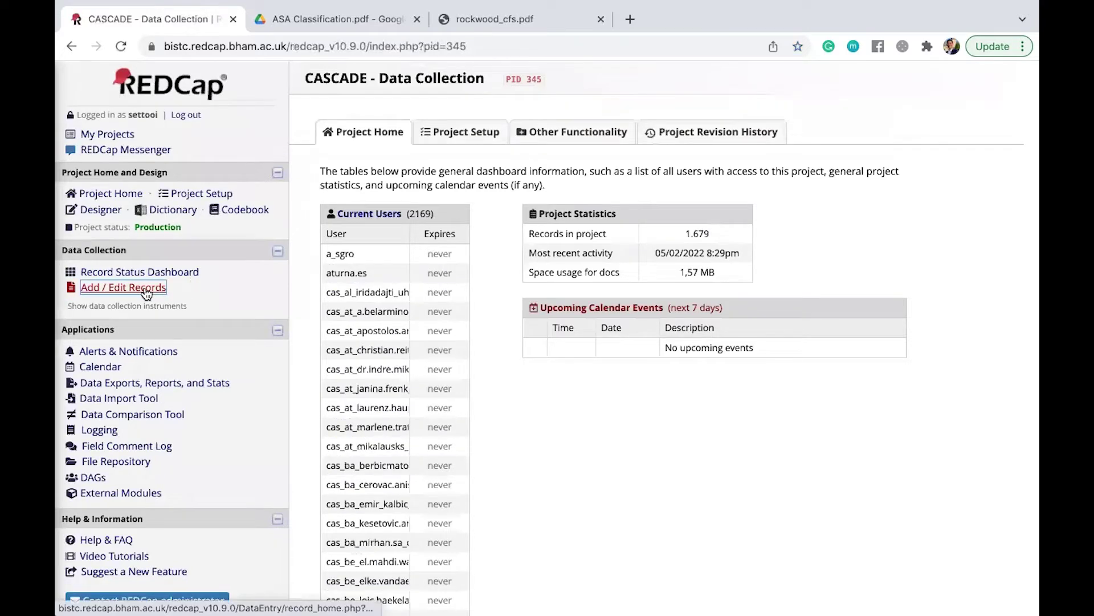
pyautogui.click(131, 291)
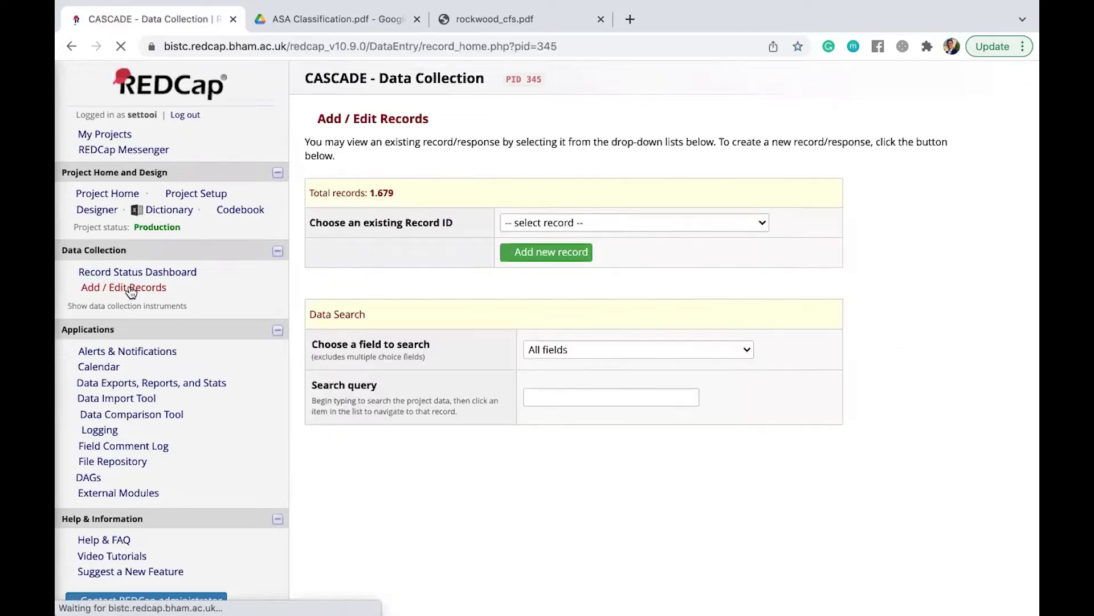
# Step: Create new Record ID 2 and open its Pre-operative form
pyautogui.click(559, 262)
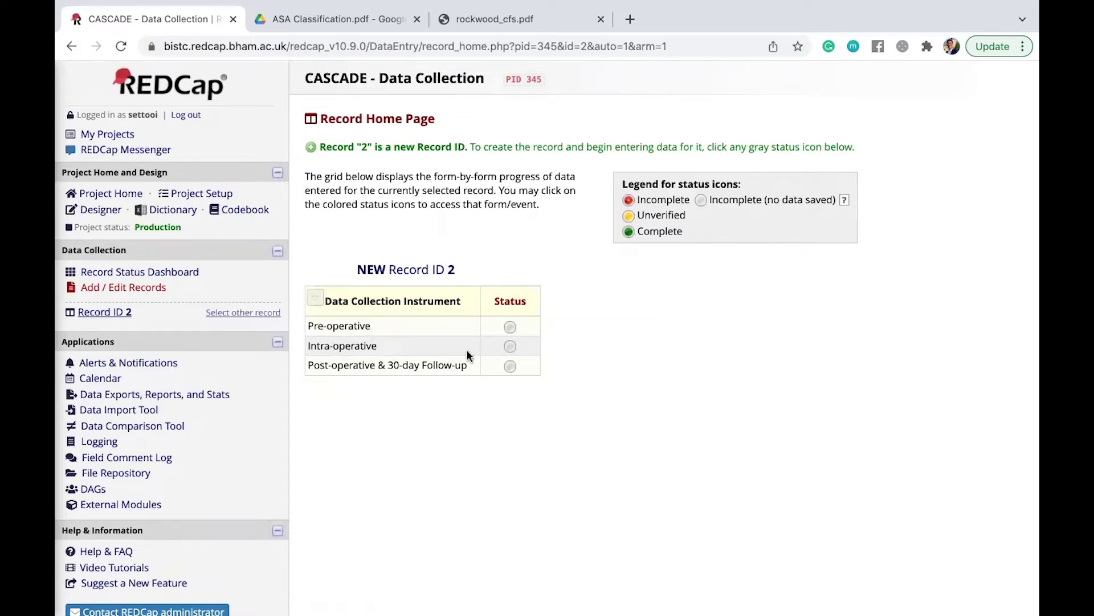
pyautogui.scroll(-2, 397, 369)
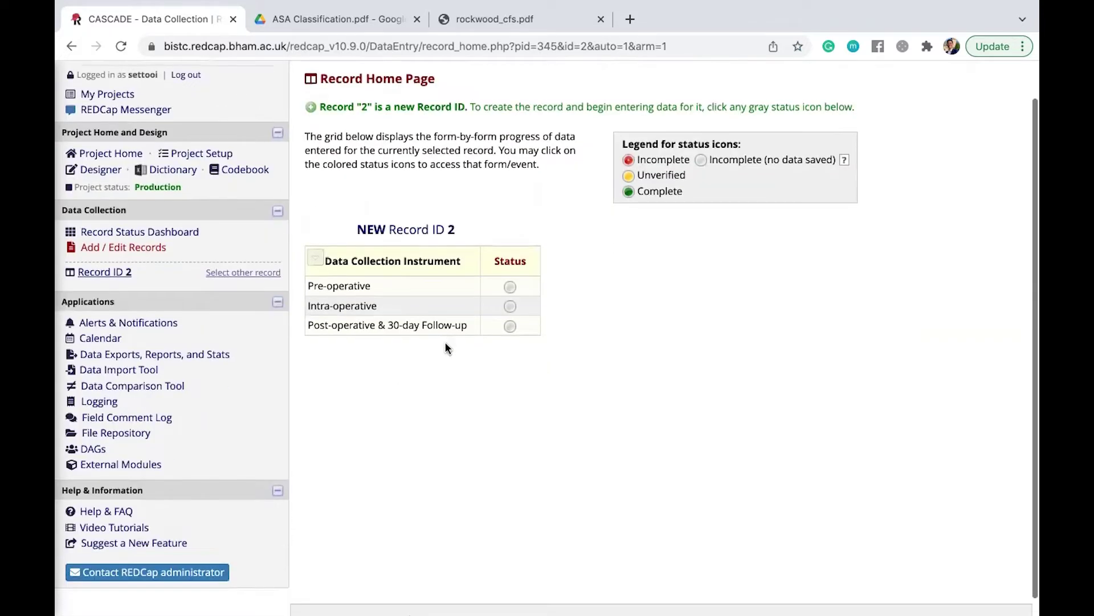
pyautogui.click(511, 287)
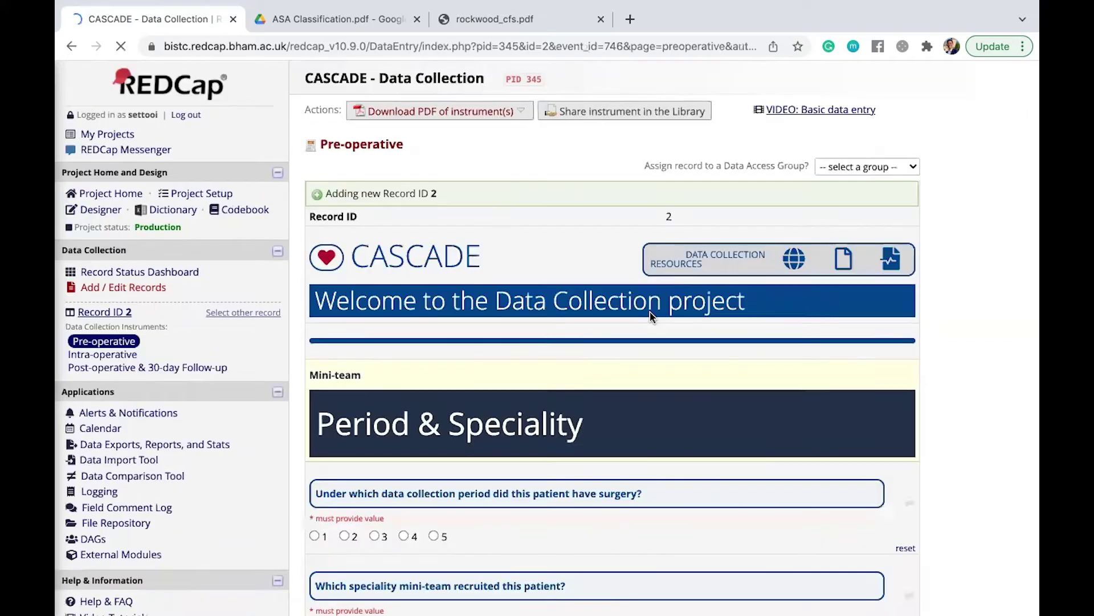
# Step: Scroll down the Pre-operative form to the Patient Demographics questions and ASA grade link
pyautogui.scroll(-3, 652, 317)
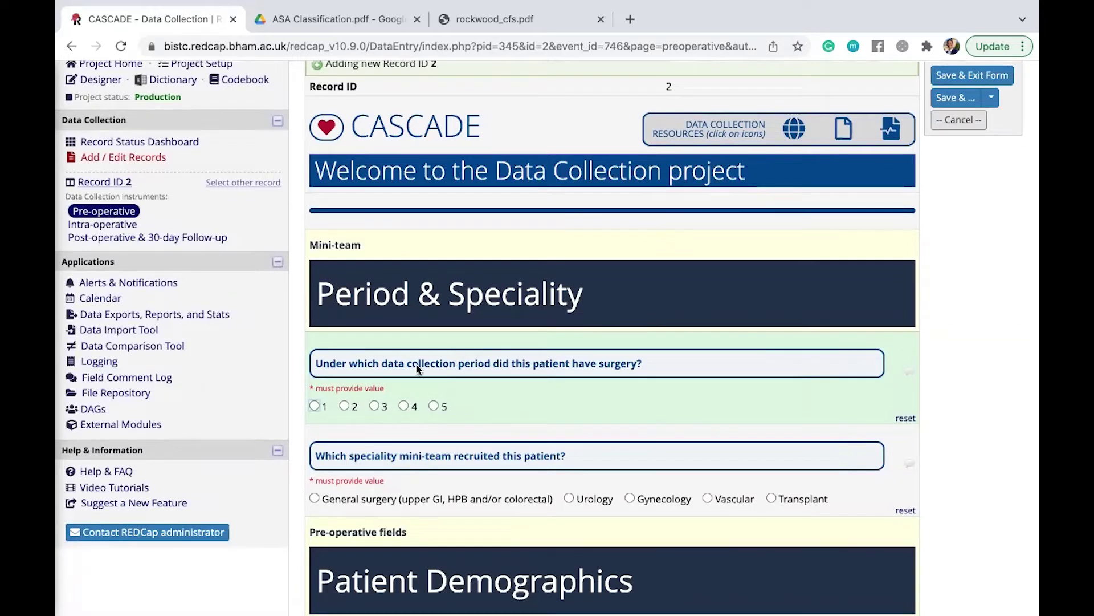
pyautogui.scroll(-1, 417, 368)
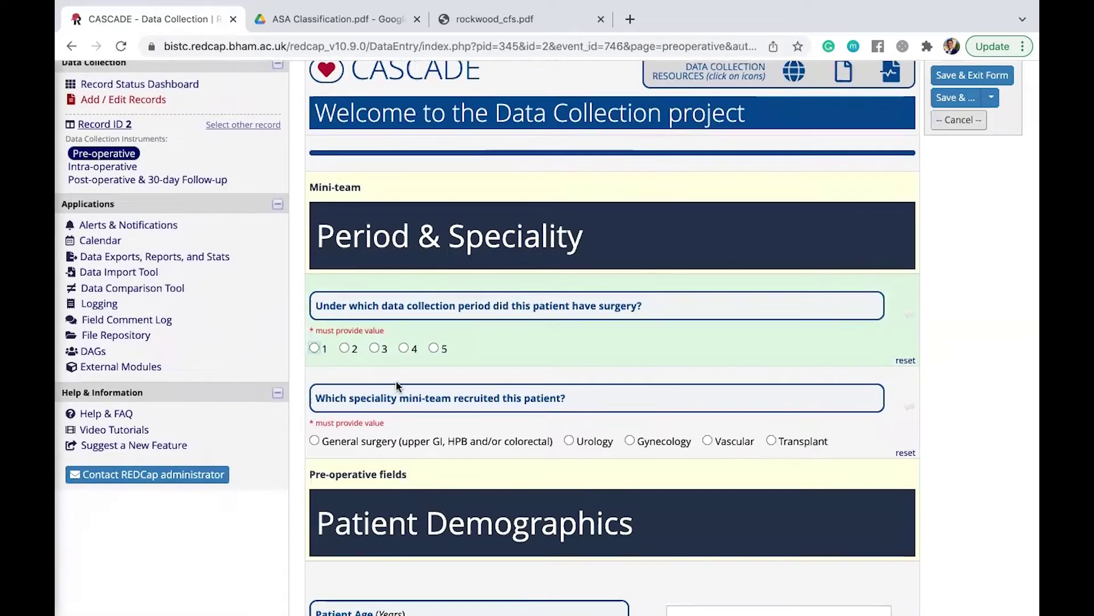
pyautogui.scroll(-2, 396, 380)
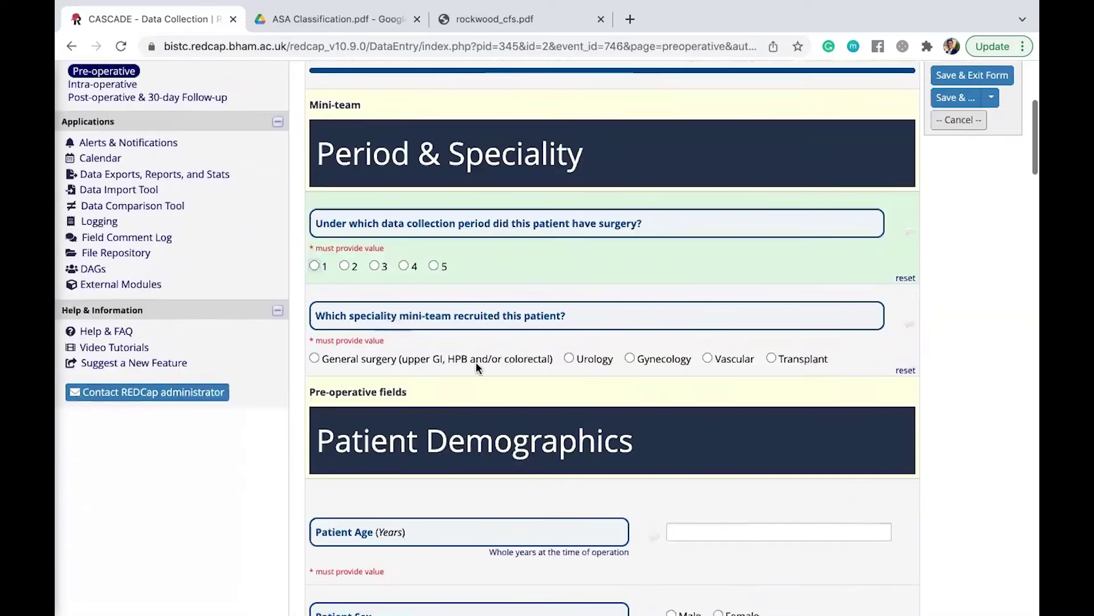
pyautogui.scroll(-4, 583, 369)
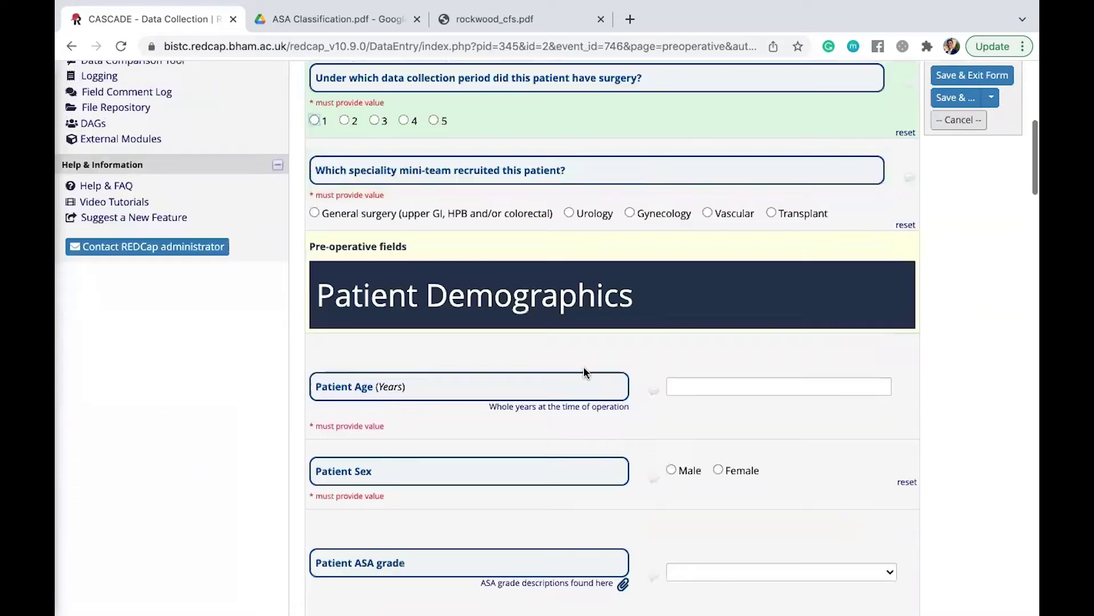
pyautogui.scroll(-1, 585, 370)
pyautogui.scroll(-1, 581, 311)
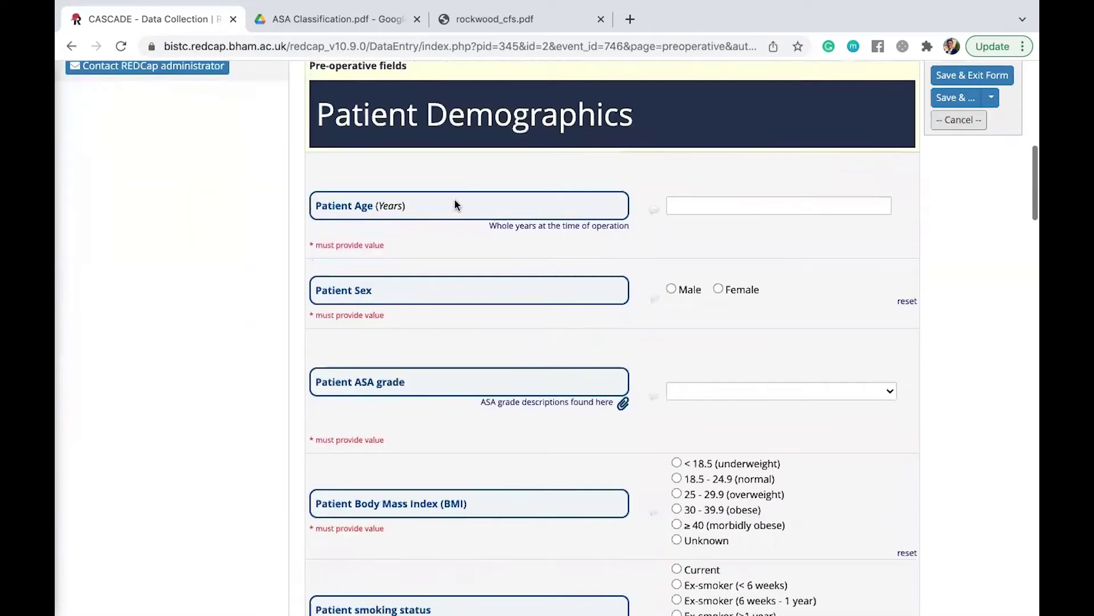
pyautogui.scroll(-2, 685, 331)
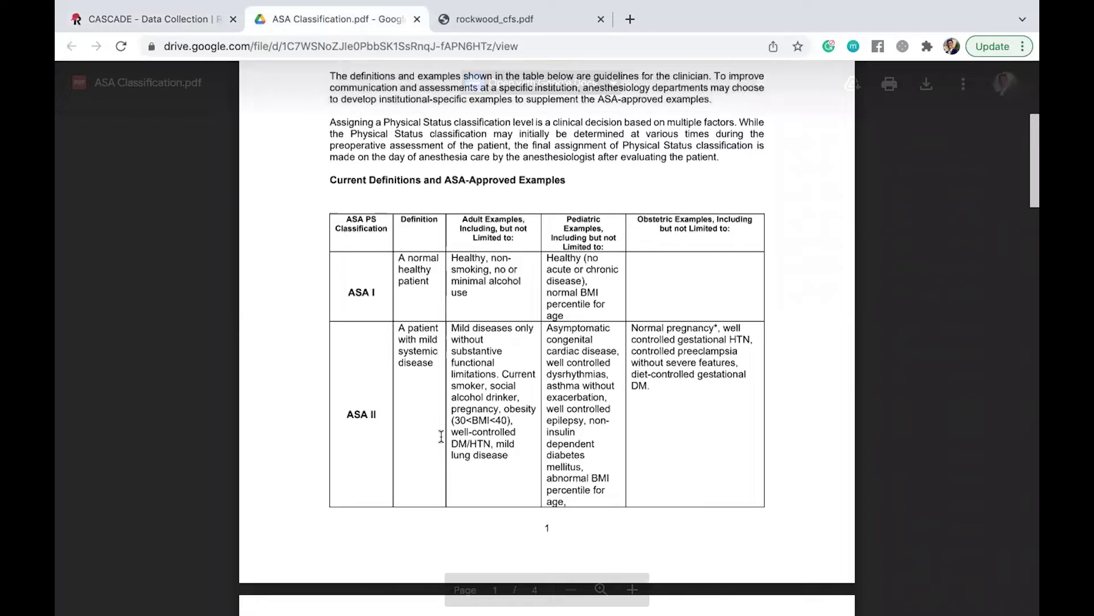
# Step: Read the ASA Classification PDF through ASA IV, then return to the REDCap form
pyautogui.scroll(-1, 440, 435)
pyautogui.scroll(-10, 442, 436)
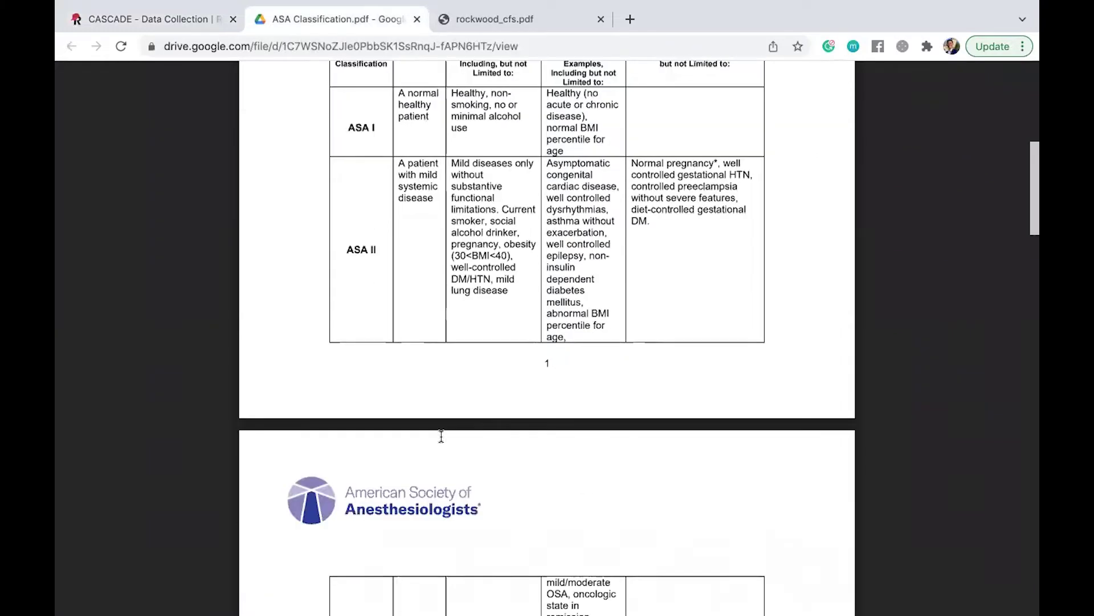
pyautogui.scroll(-5, 441, 437)
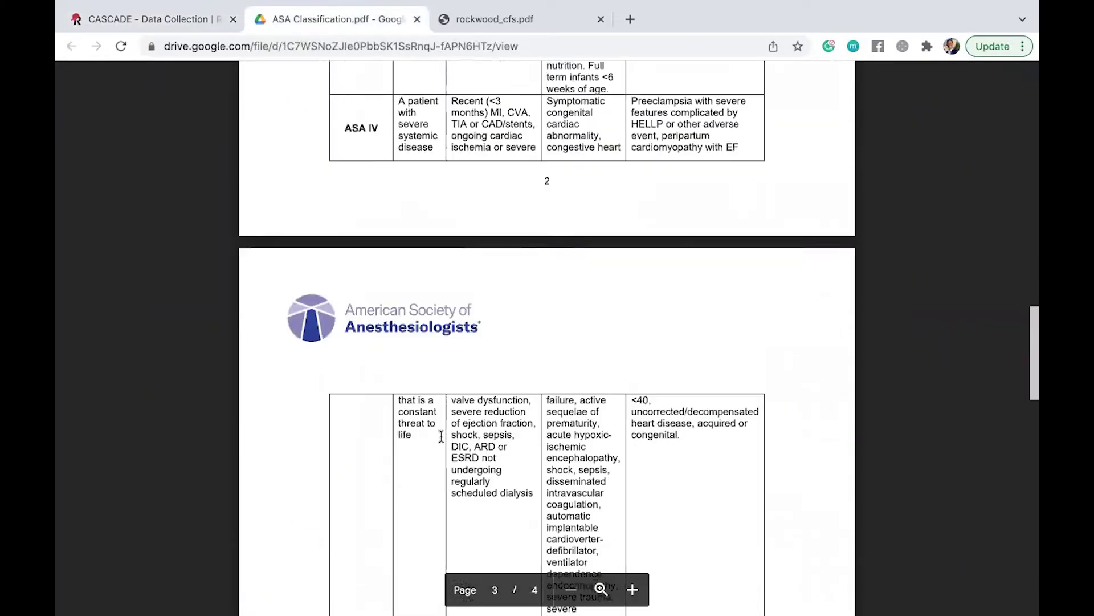
pyautogui.hotkey('ctrl', 'shift', 'Tab')
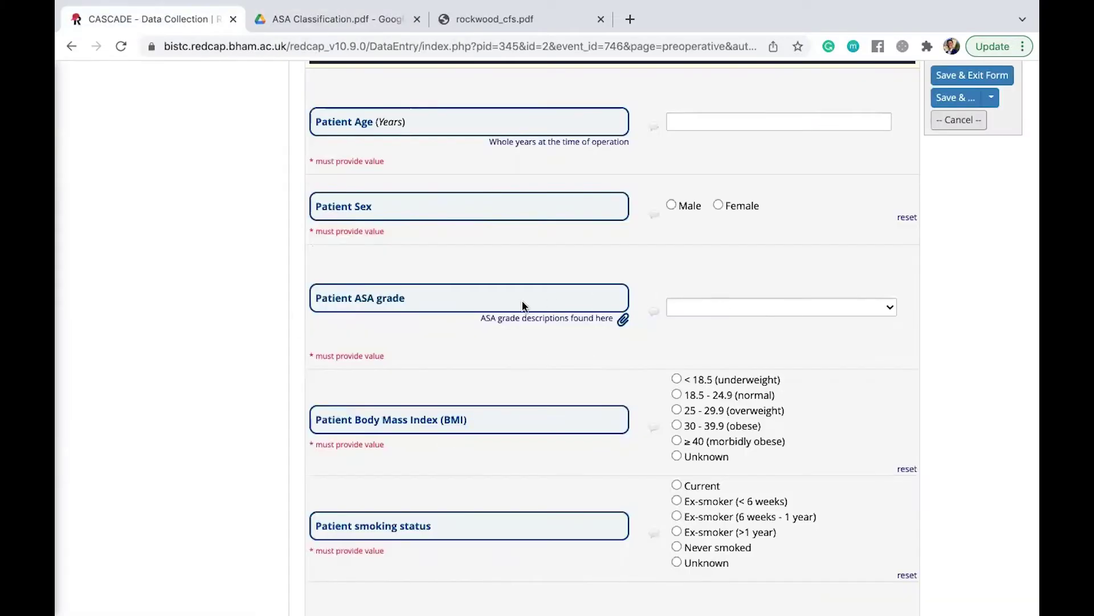
pyautogui.click(689, 303)
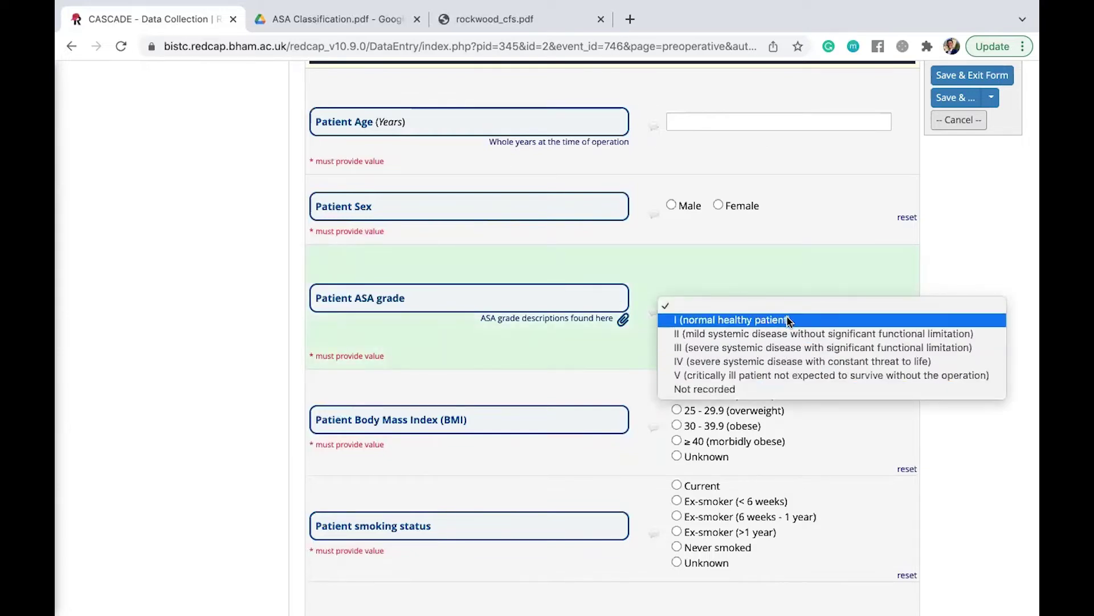
pyautogui.click(242, 289)
pyautogui.scroll(-2, 257, 462)
pyautogui.scroll(-5, 258, 462)
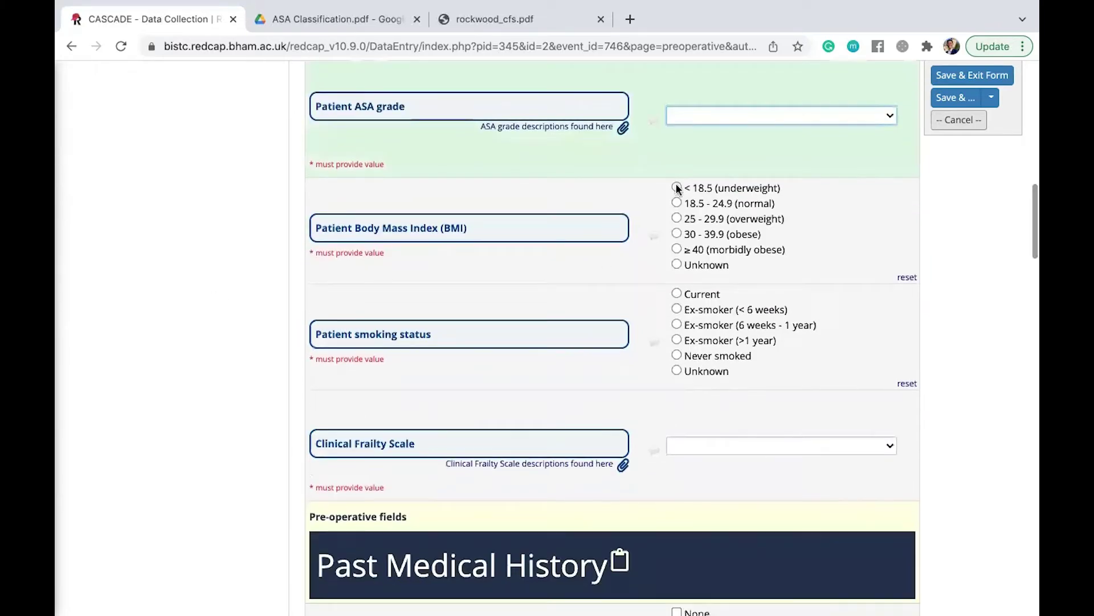
pyautogui.scroll(-7, 483, 445)
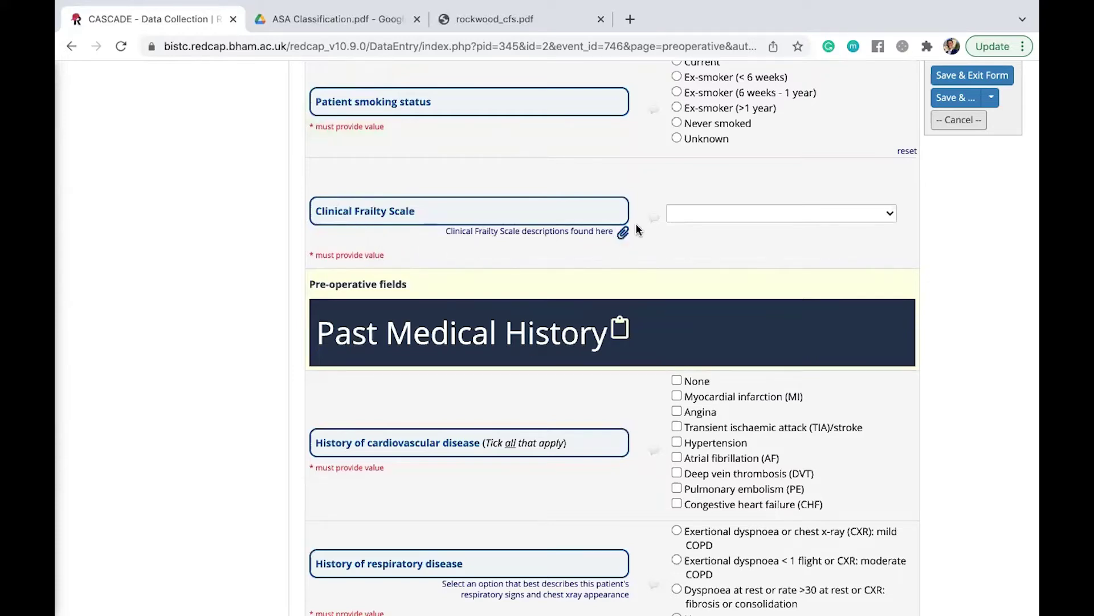
pyautogui.scroll(-3, 600, 323)
pyautogui.scroll(3, 600, 325)
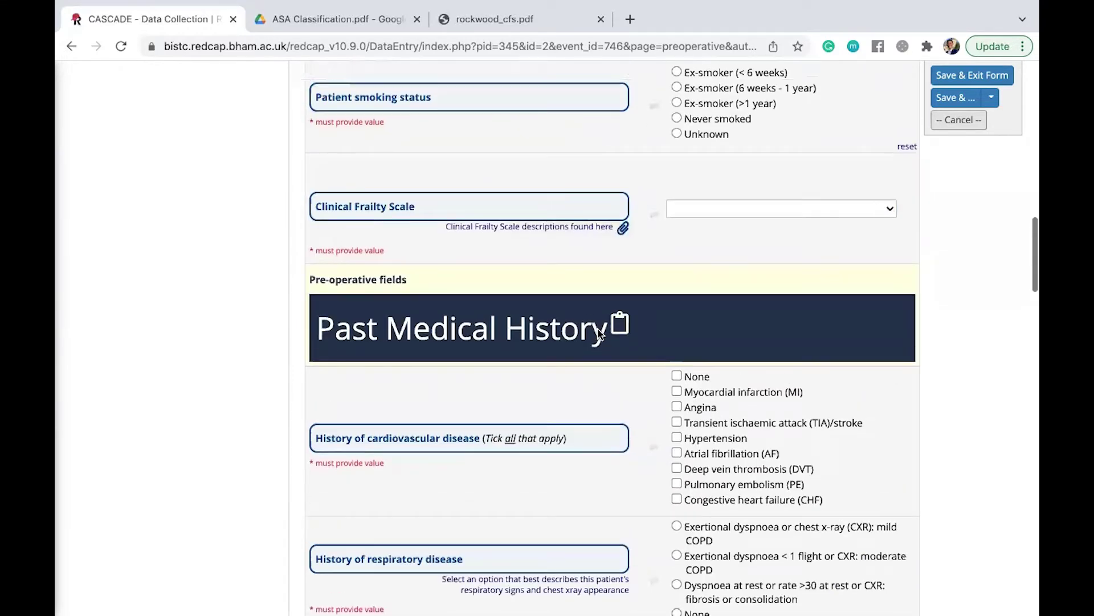
pyautogui.scroll(1, 599, 333)
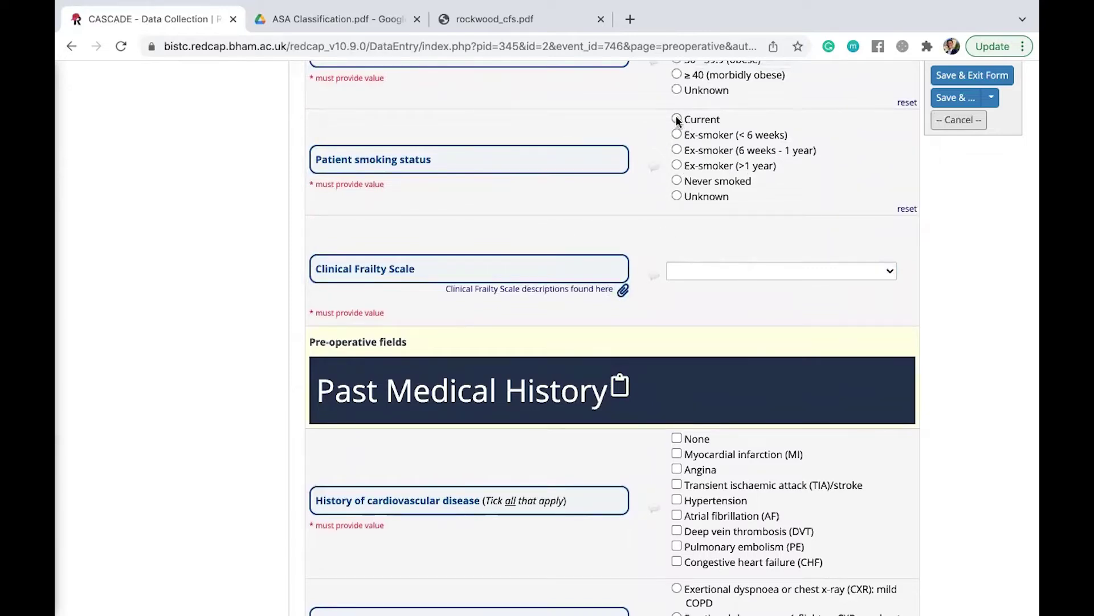
pyautogui.scroll(-2, 707, 256)
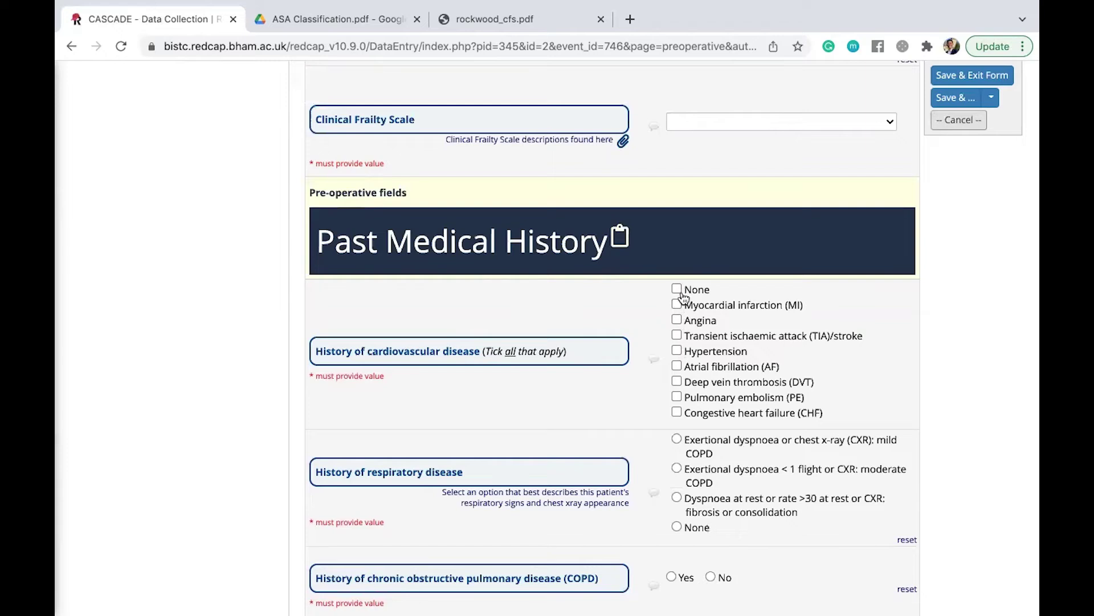
pyautogui.scroll(-9, 674, 381)
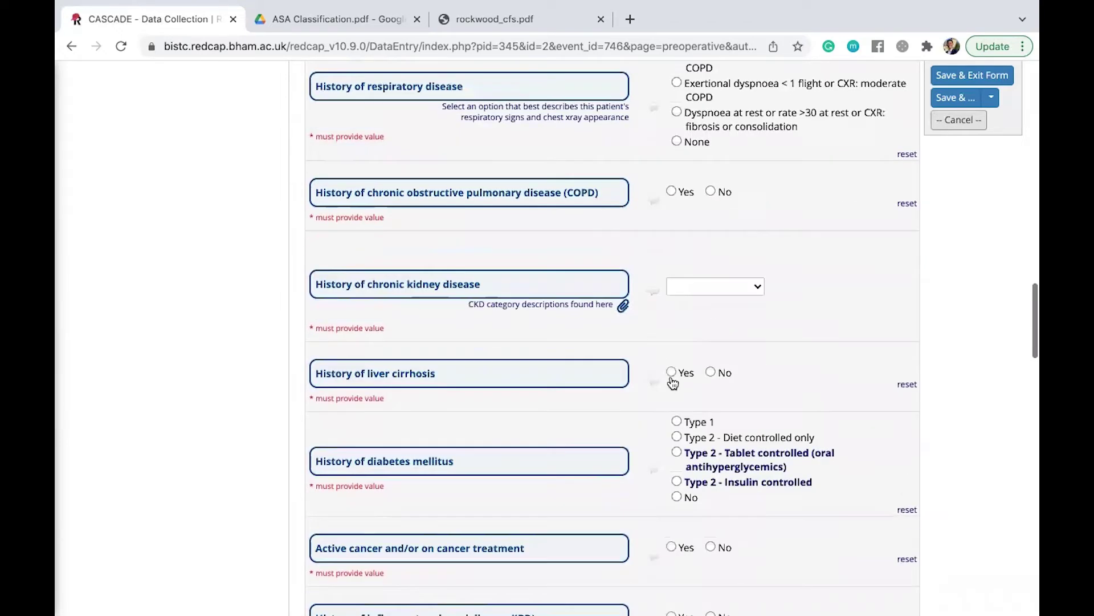
pyautogui.scroll(-1, 673, 381)
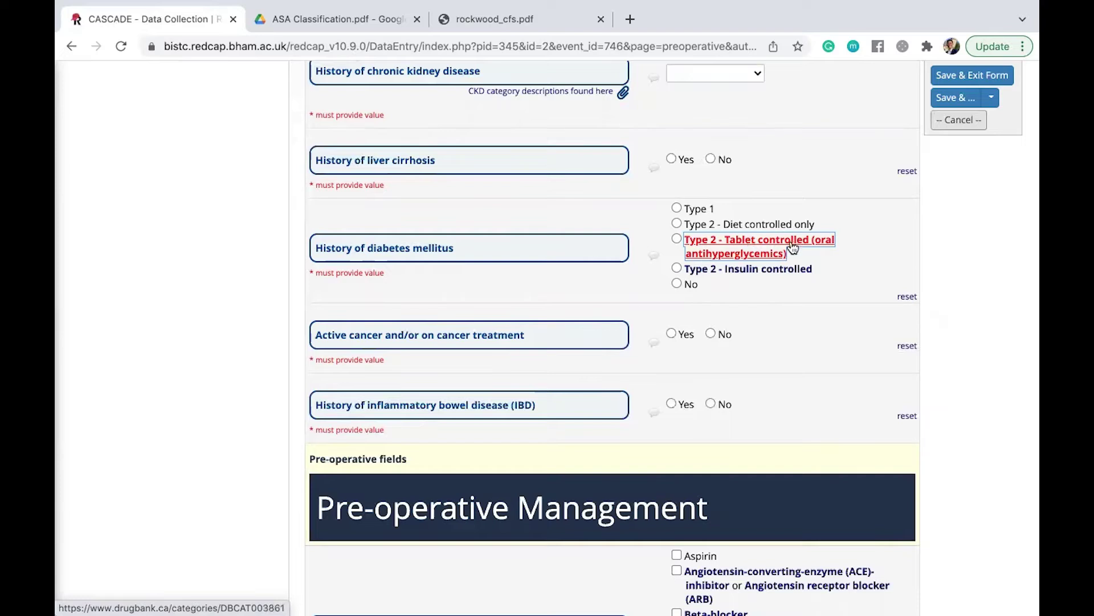
pyautogui.scroll(-7, 764, 311)
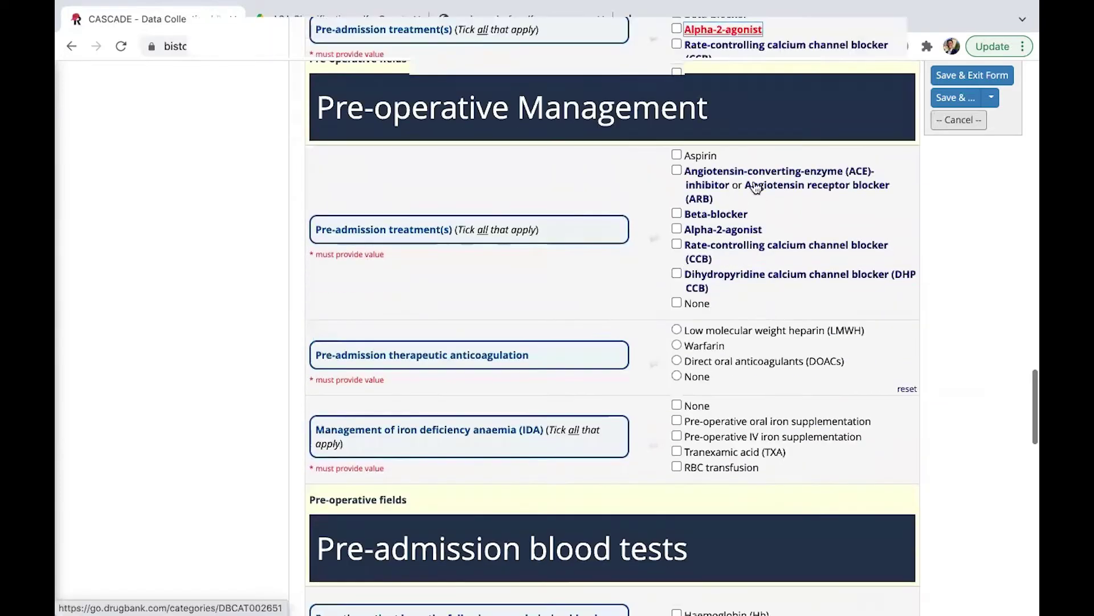
pyautogui.scroll(-3, 746, 364)
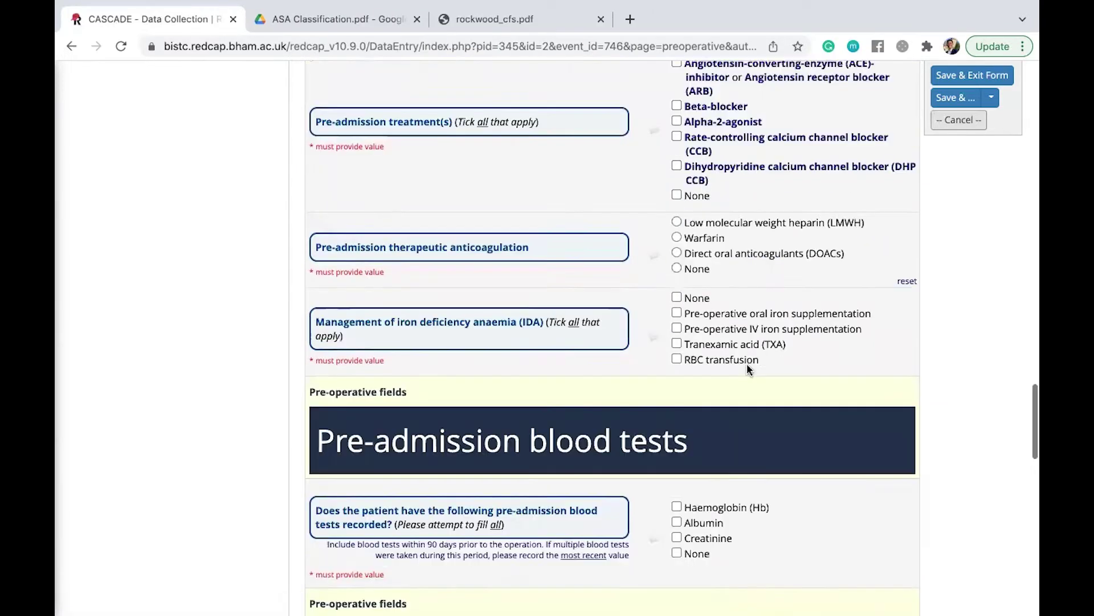
pyautogui.scroll(-13, 749, 369)
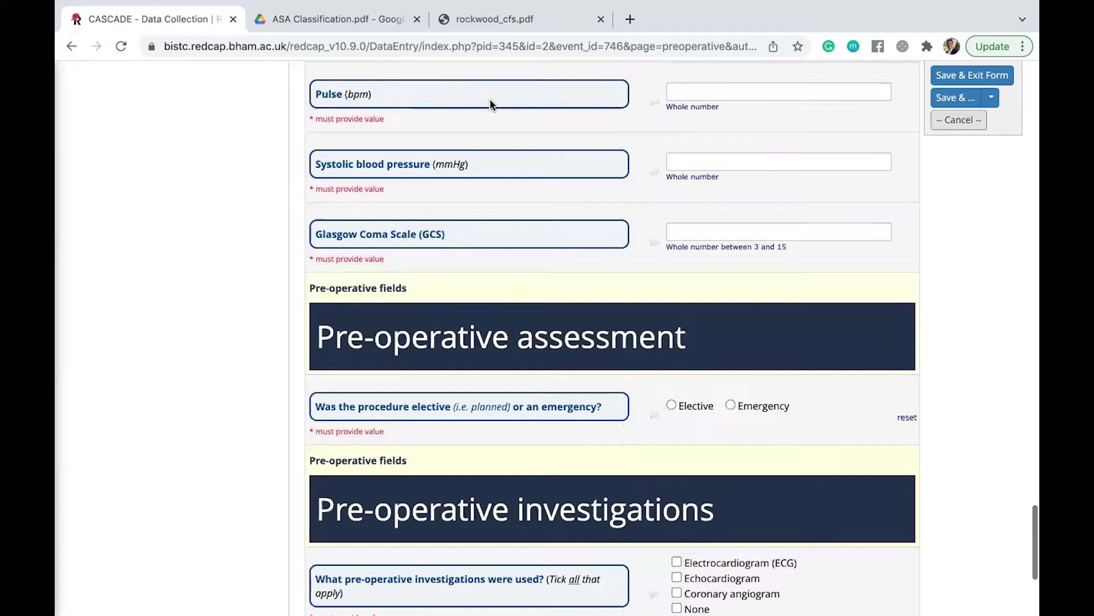
pyautogui.scroll(-4, 602, 310)
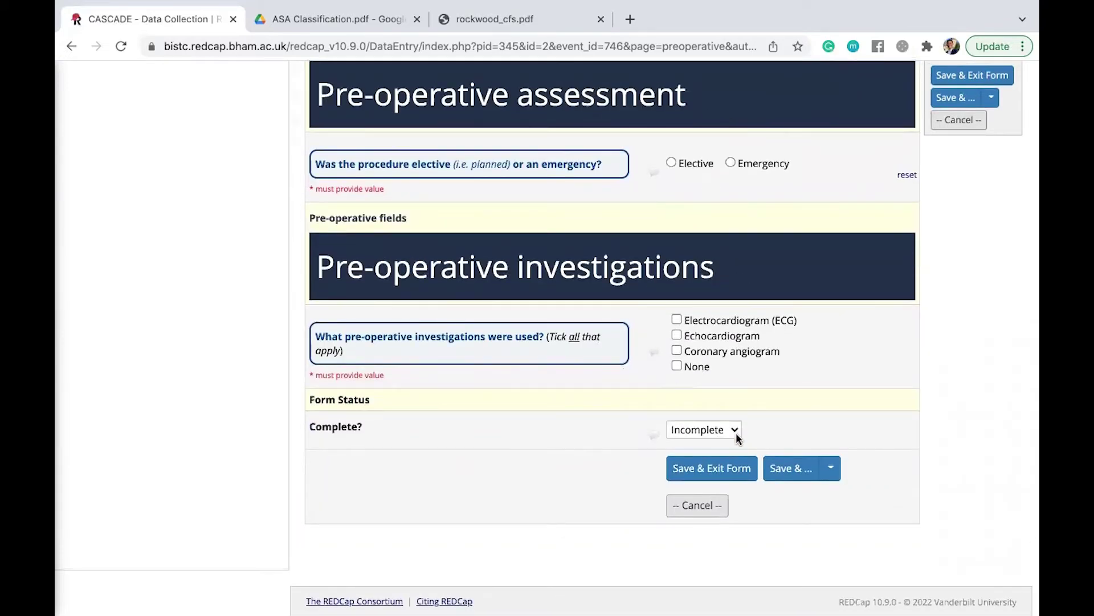
# Step: Keep the Pre-operative status Incomplete, Save & Exit, and ignore the required-fields warning
pyautogui.click(731, 432)
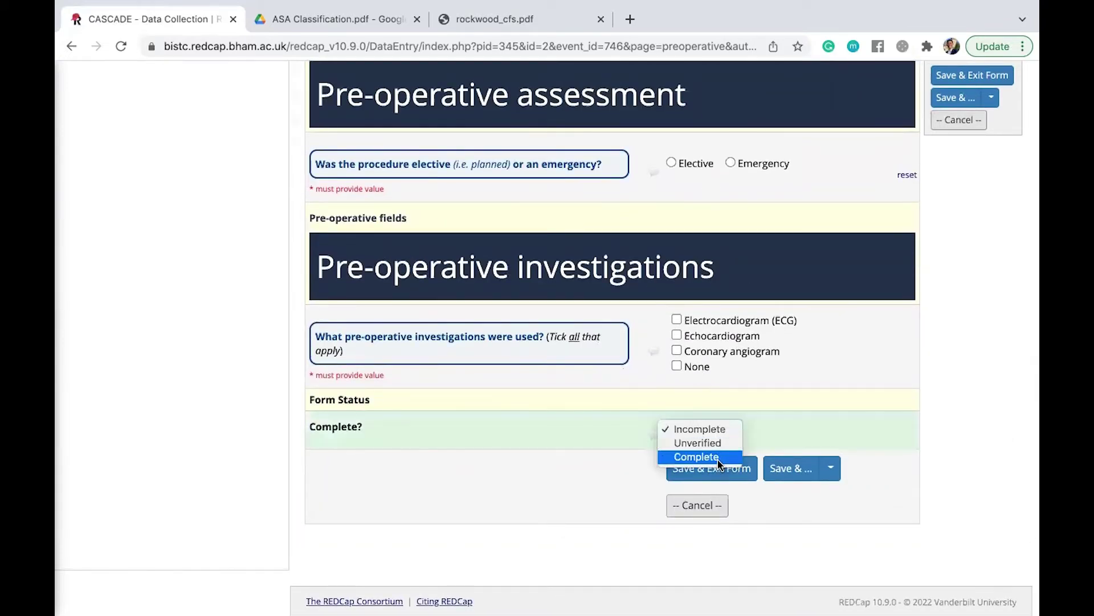
pyautogui.click(958, 428)
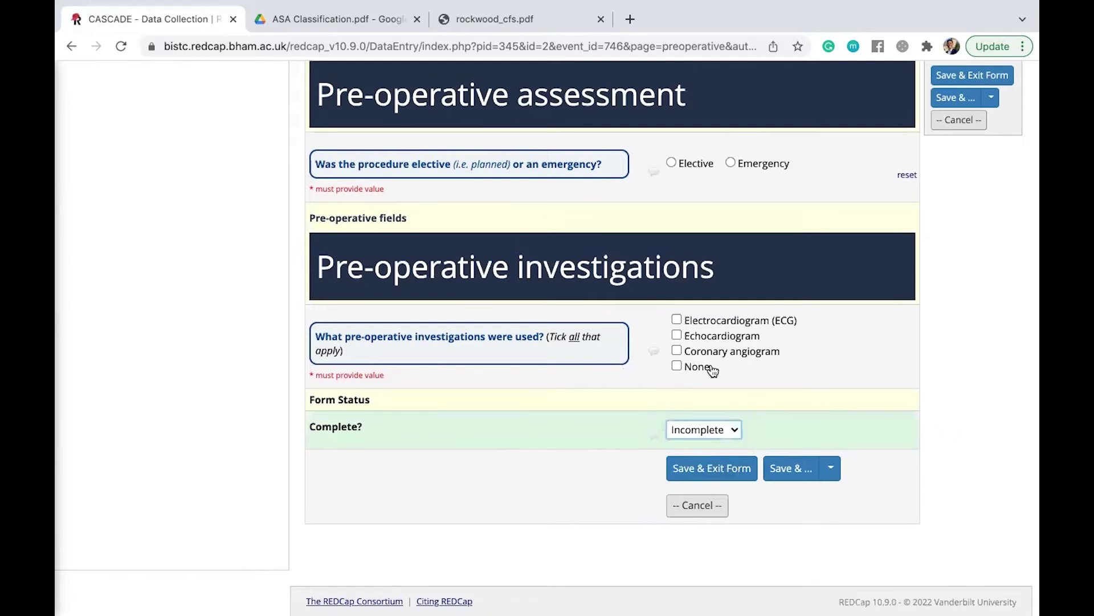
pyautogui.scroll(1, 712, 370)
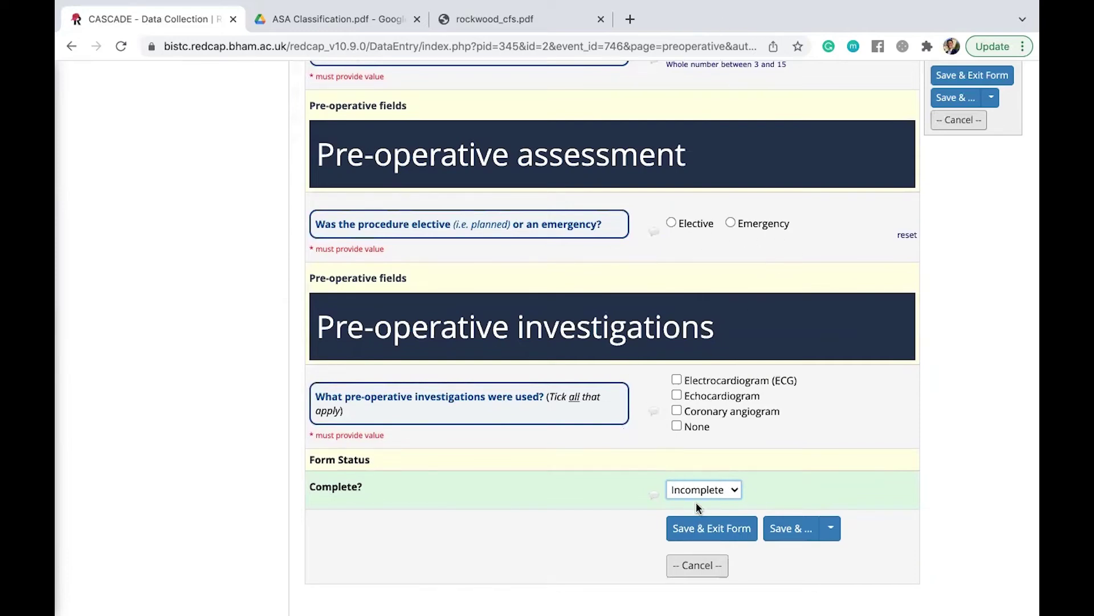
pyautogui.click(718, 529)
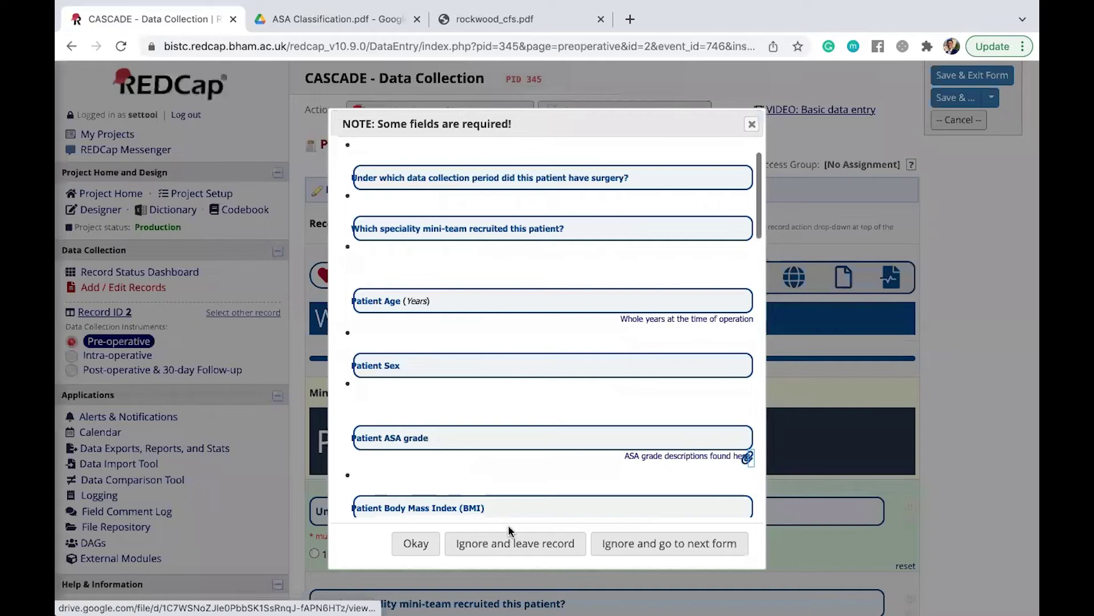
pyautogui.scroll(-1, 523, 410)
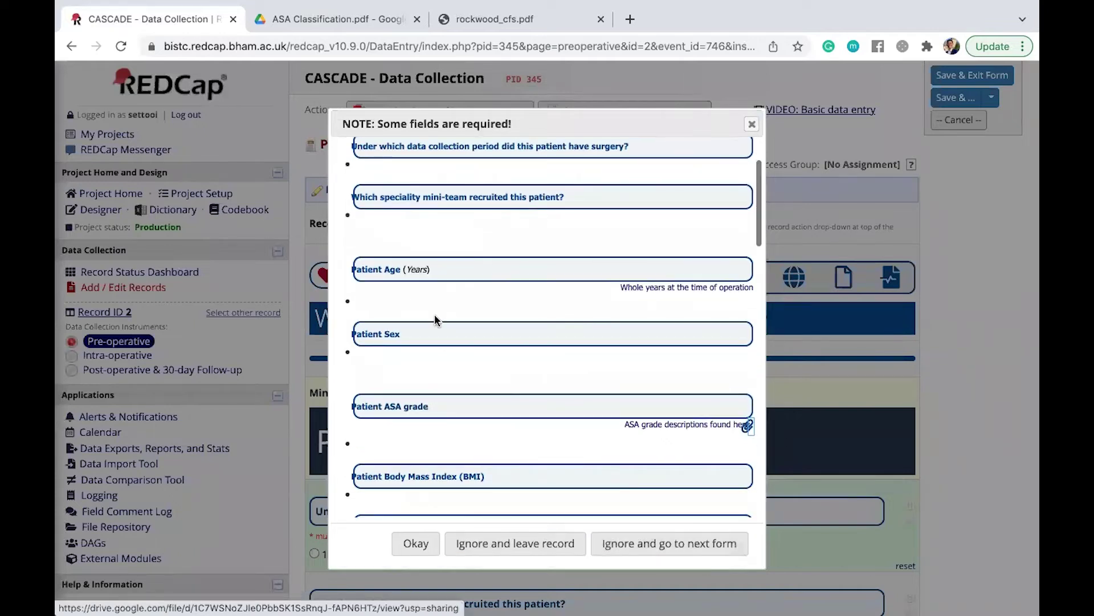
pyautogui.scroll(-10, 523, 340)
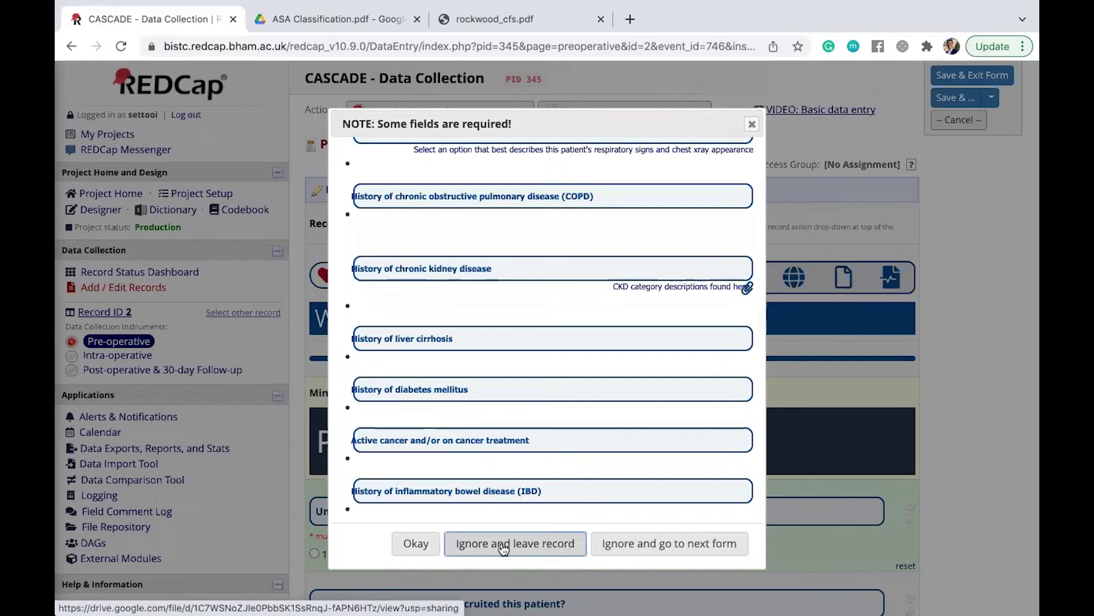
pyautogui.click(503, 549)
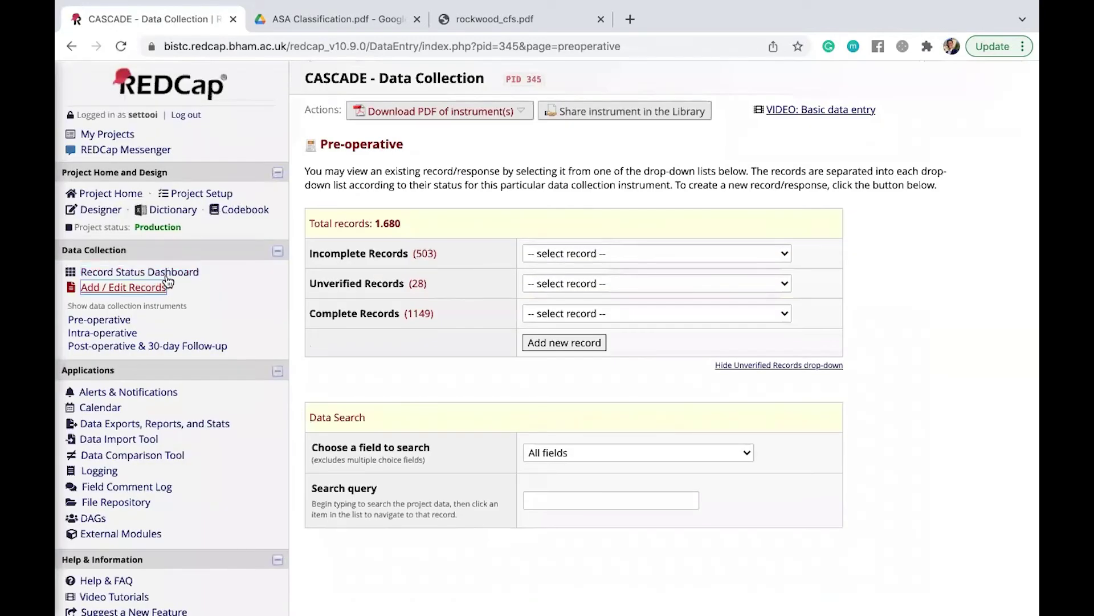
# Step: Open record 2's Intra-operative form from the Record Status Dashboard
pyautogui.click(162, 273)
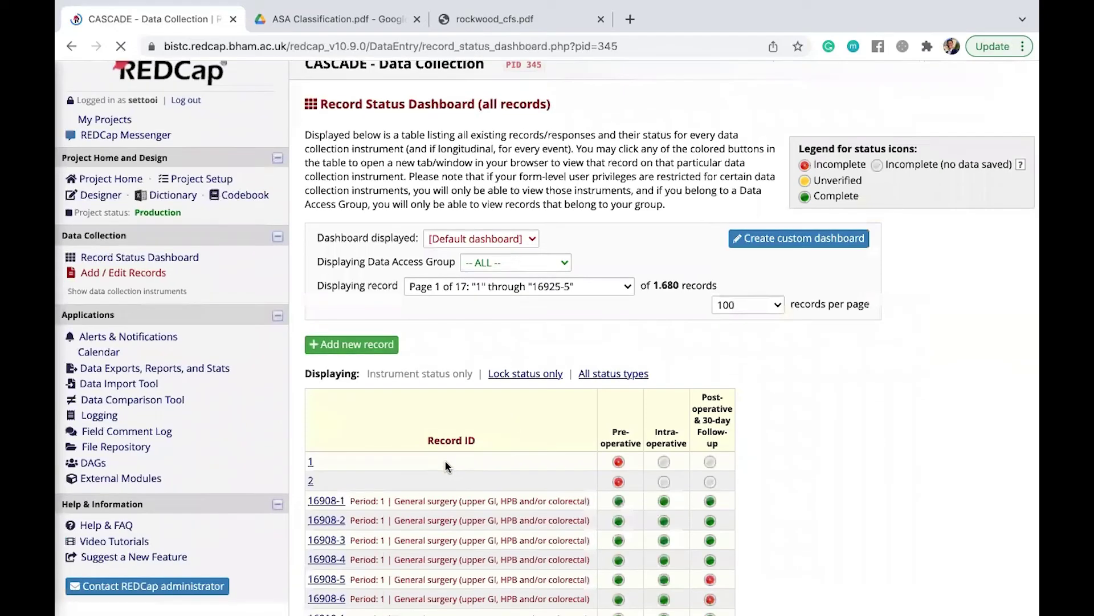
pyautogui.scroll(-1, 445, 460)
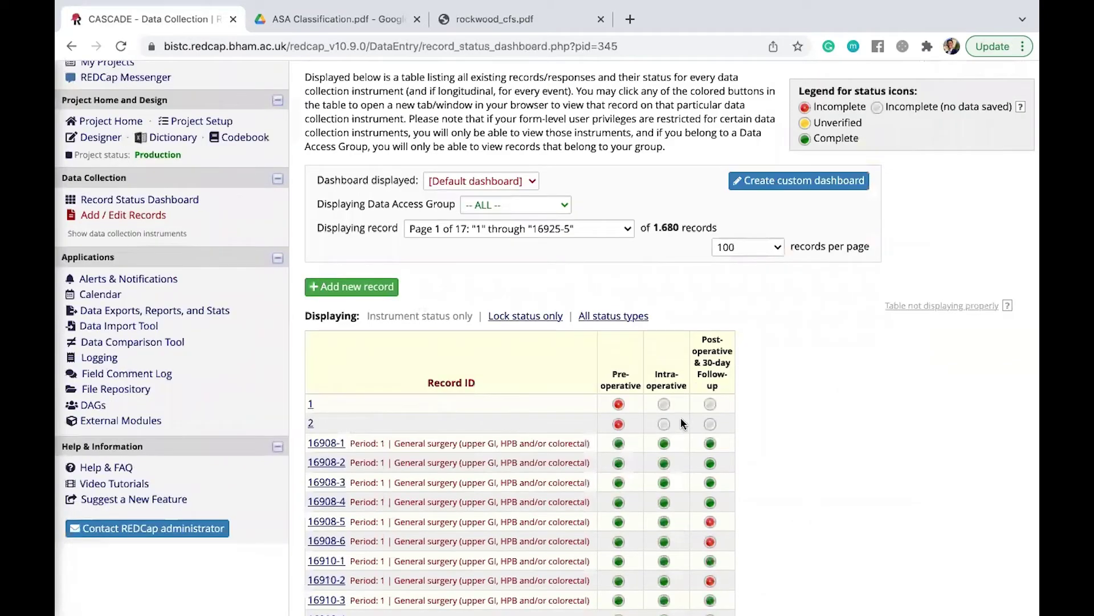
pyautogui.click(663, 424)
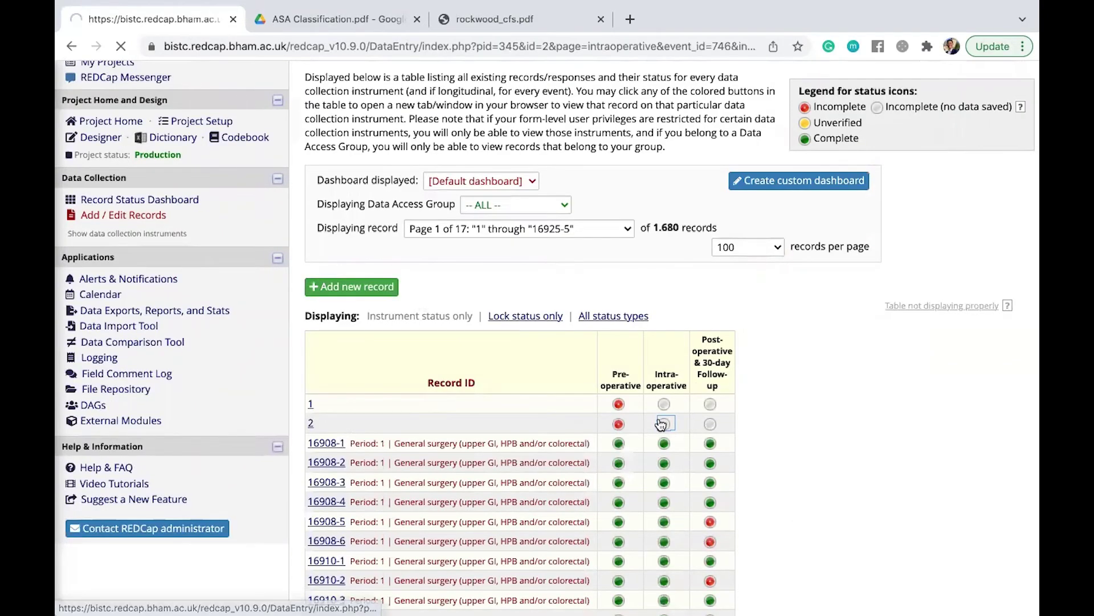
# Step: Review the Intra-operative questions and leave its Complete? status as Incomplete
pyautogui.scroll(-3, 541, 445)
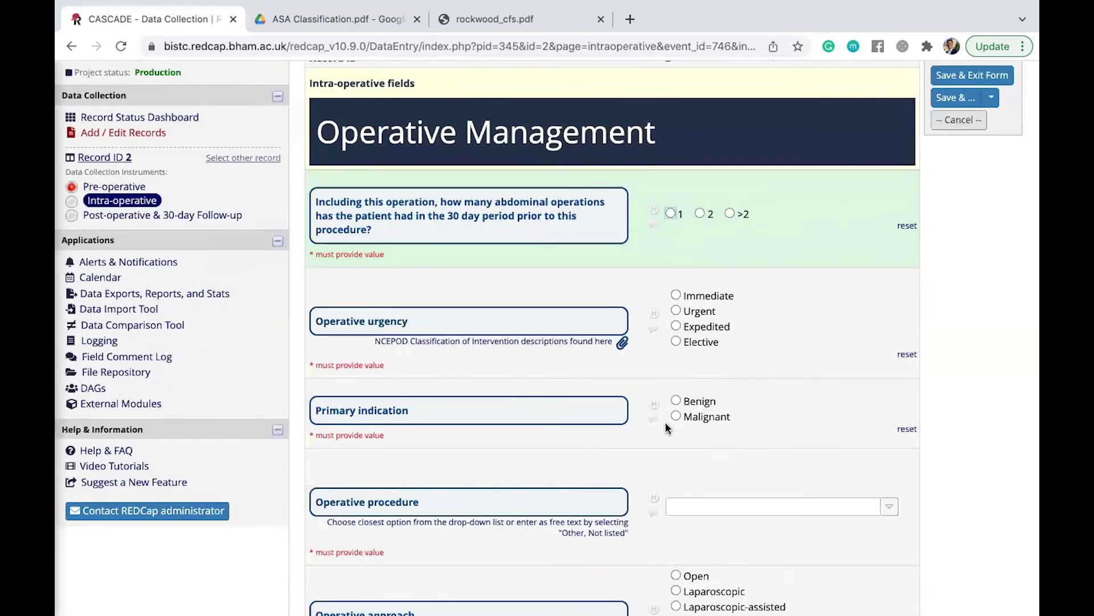
pyautogui.scroll(-3, 678, 399)
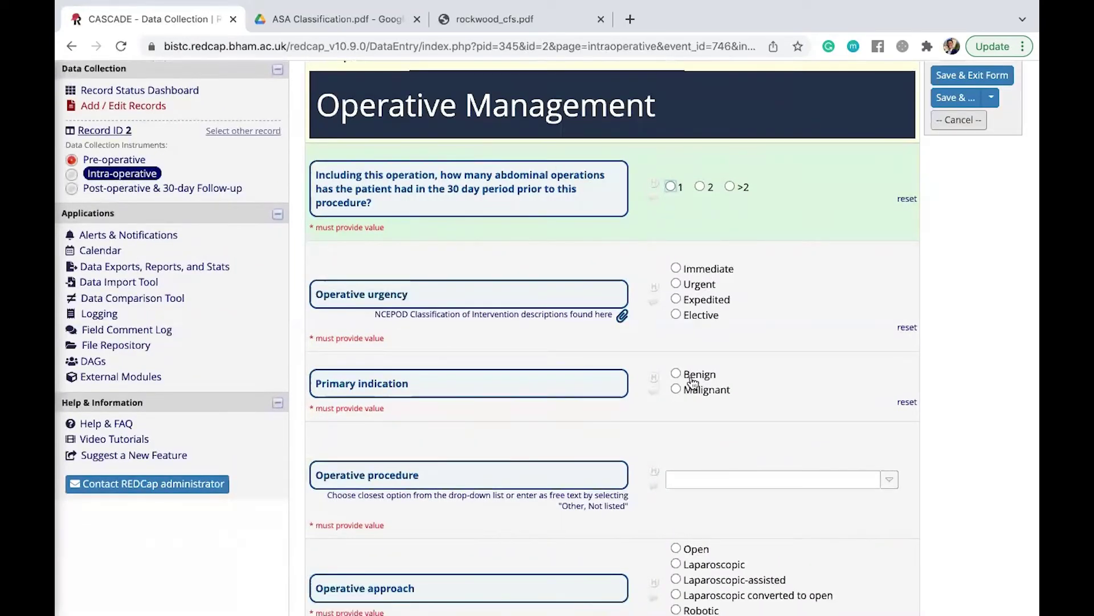
pyautogui.scroll(-1, 694, 381)
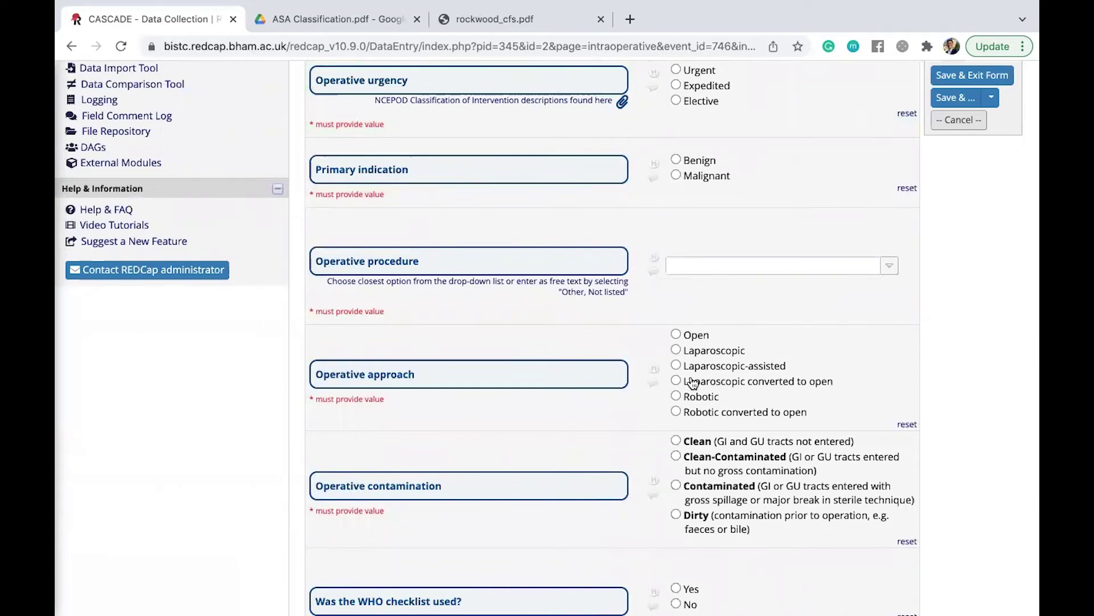
pyautogui.scroll(-7, 693, 382)
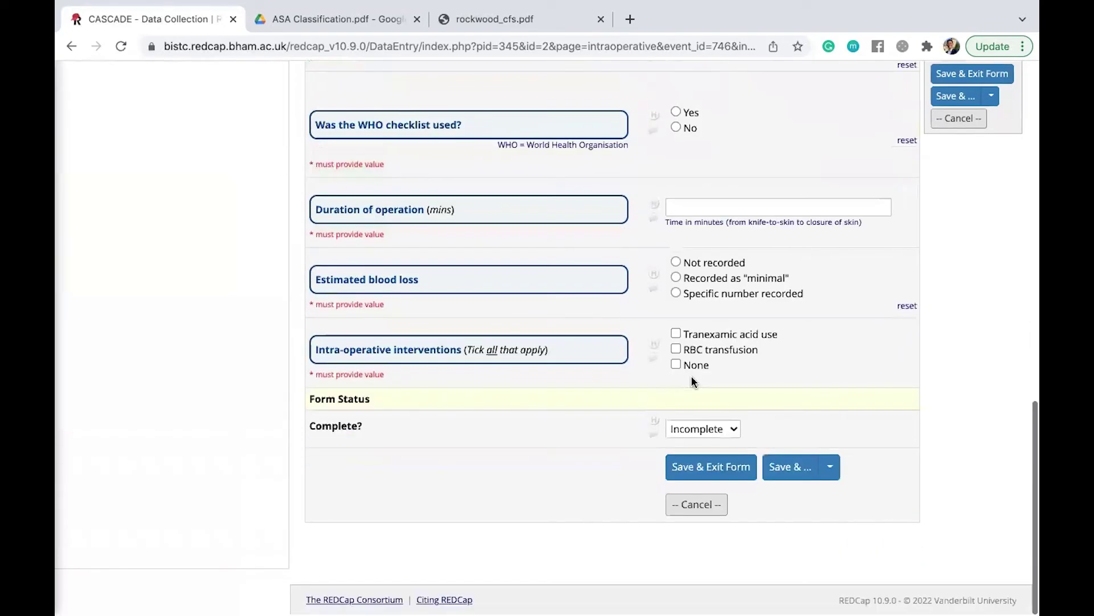
pyautogui.click(735, 431)
pyautogui.click(912, 414)
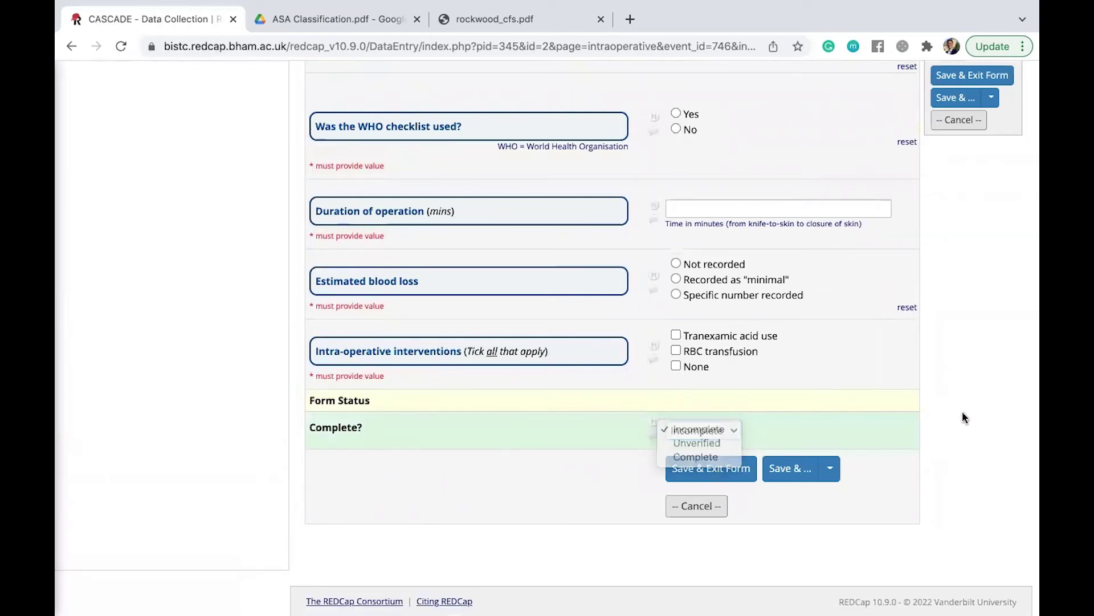
pyautogui.scroll(10, 712, 409)
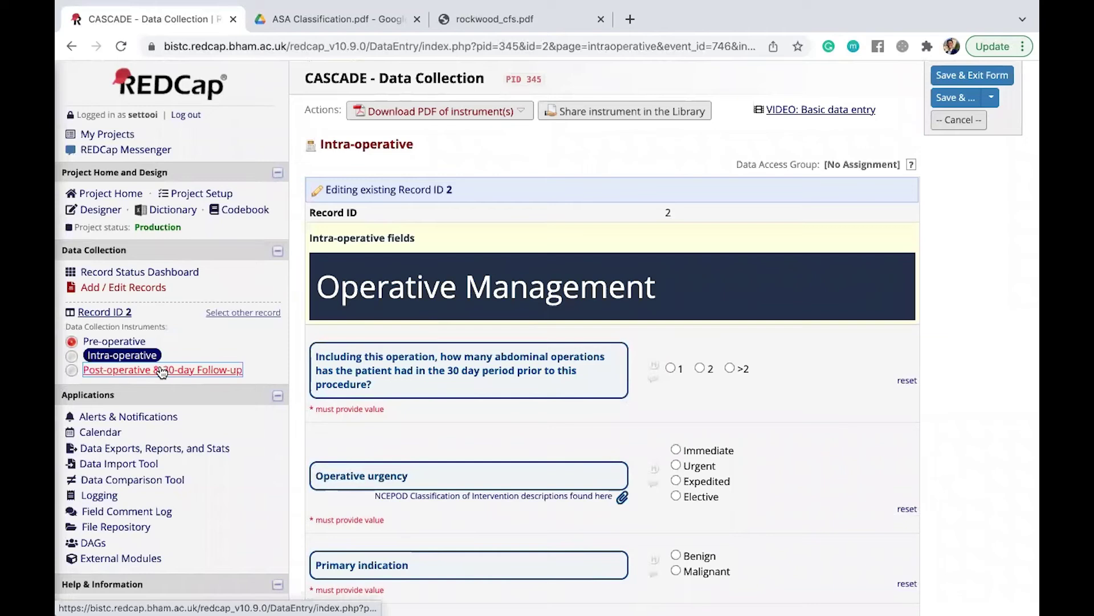
# Step: Open record 2's Post-operative & 30-day Follow-up form and review it down to Form Status
pyautogui.click(188, 371)
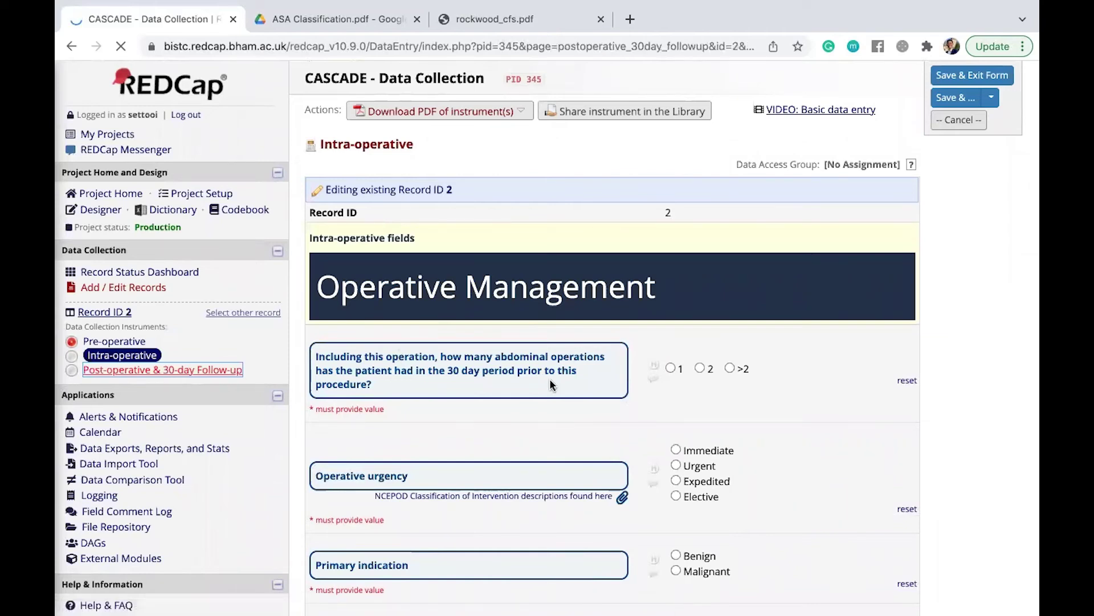
pyautogui.scroll(-3, 707, 278)
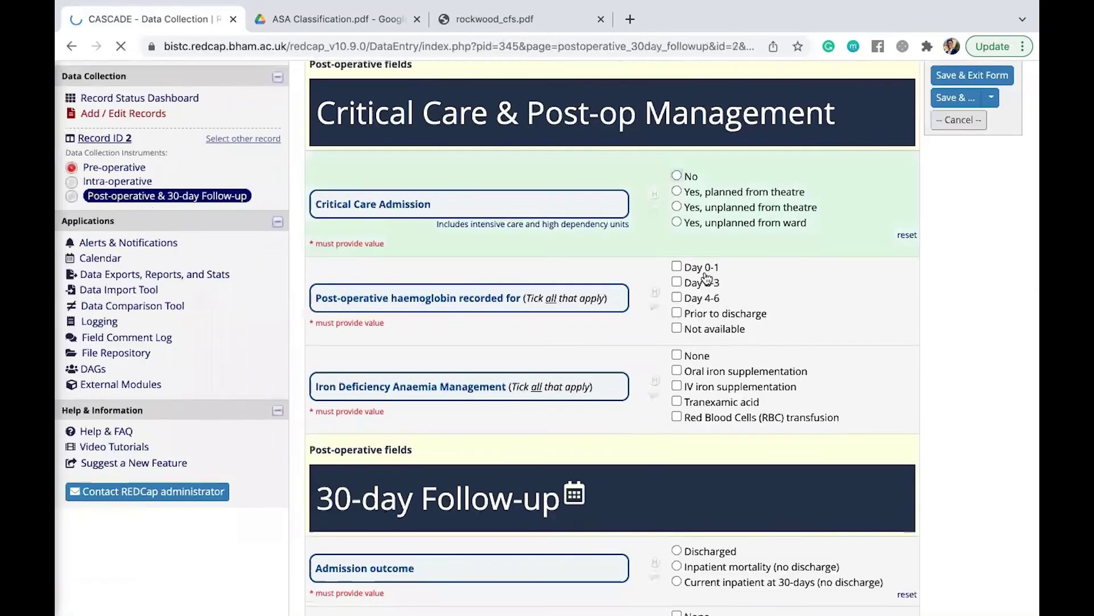
pyautogui.scroll(-1, 707, 273)
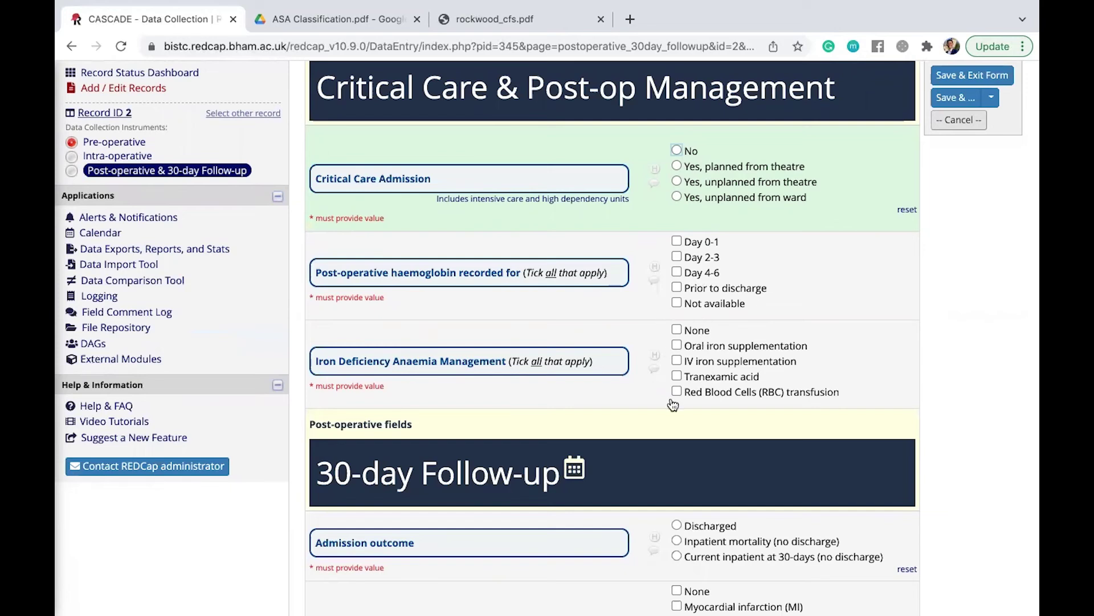
pyautogui.scroll(-1, 750, 400)
pyautogui.scroll(-5, 750, 400)
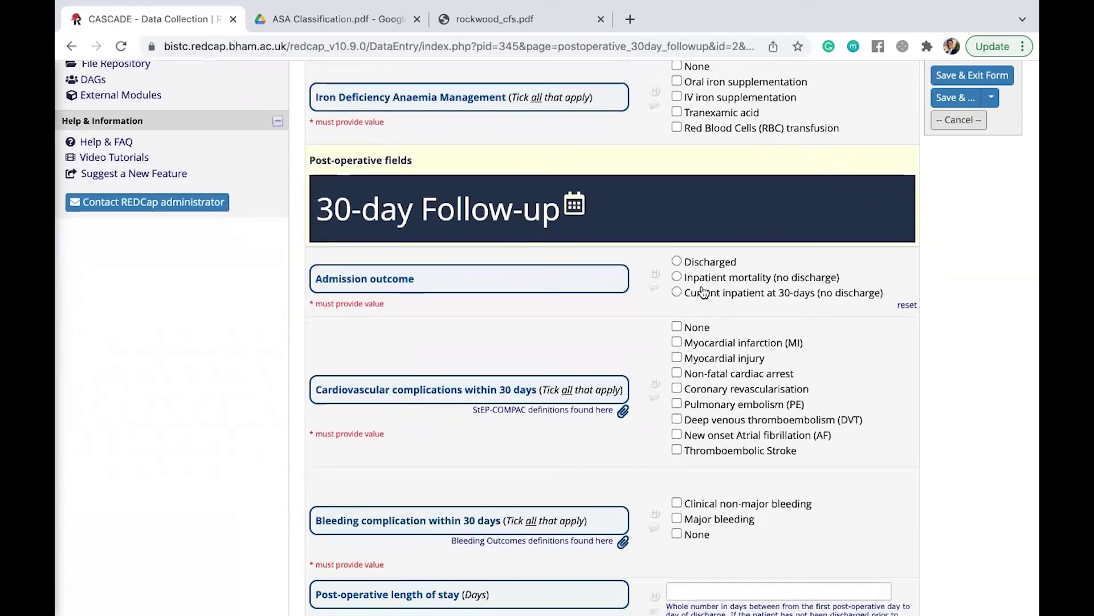
pyautogui.scroll(-3, 703, 290)
pyautogui.scroll(-6, 704, 291)
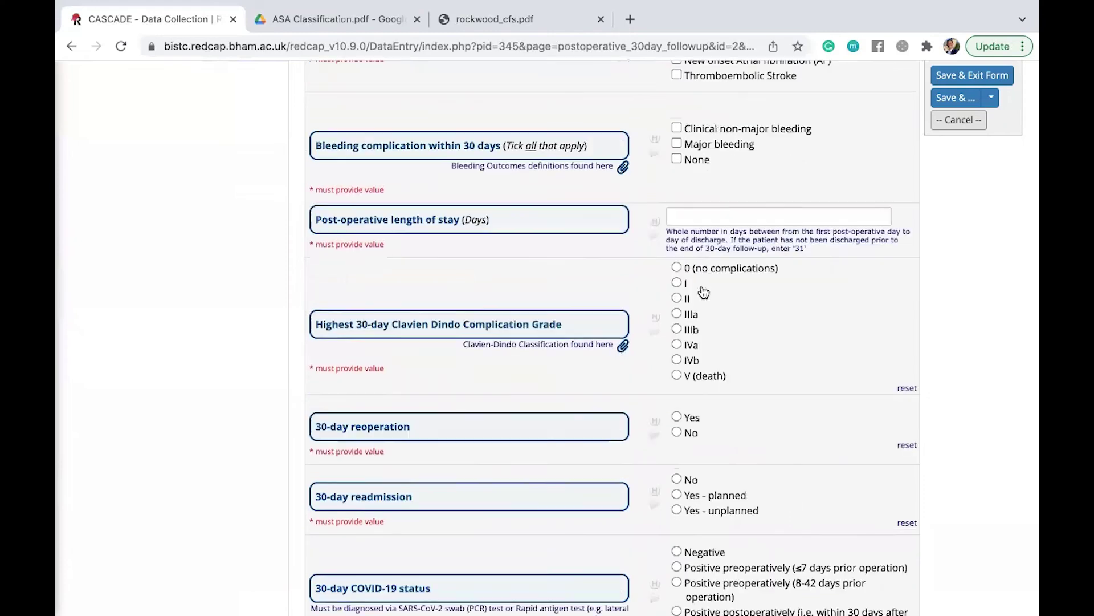
pyautogui.scroll(-2, 718, 268)
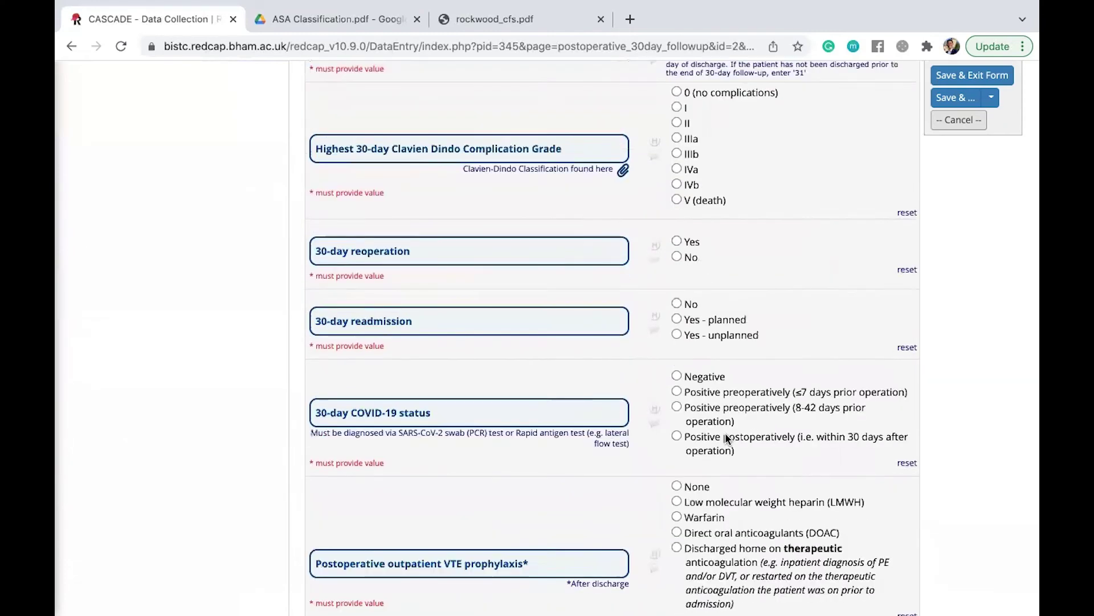
pyautogui.scroll(-2, 754, 345)
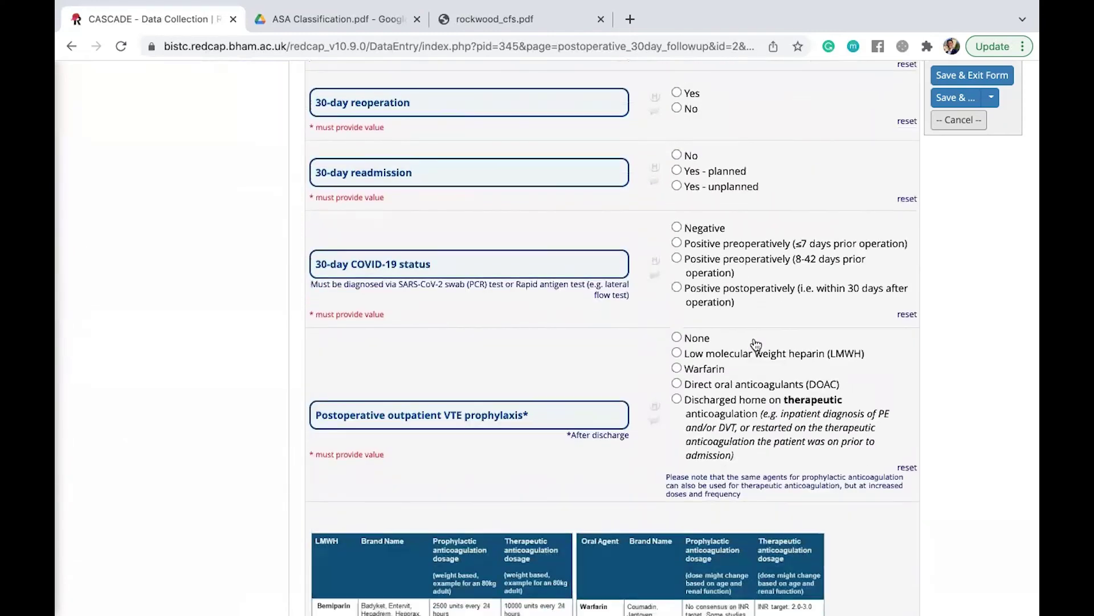
pyautogui.scroll(-3, 756, 344)
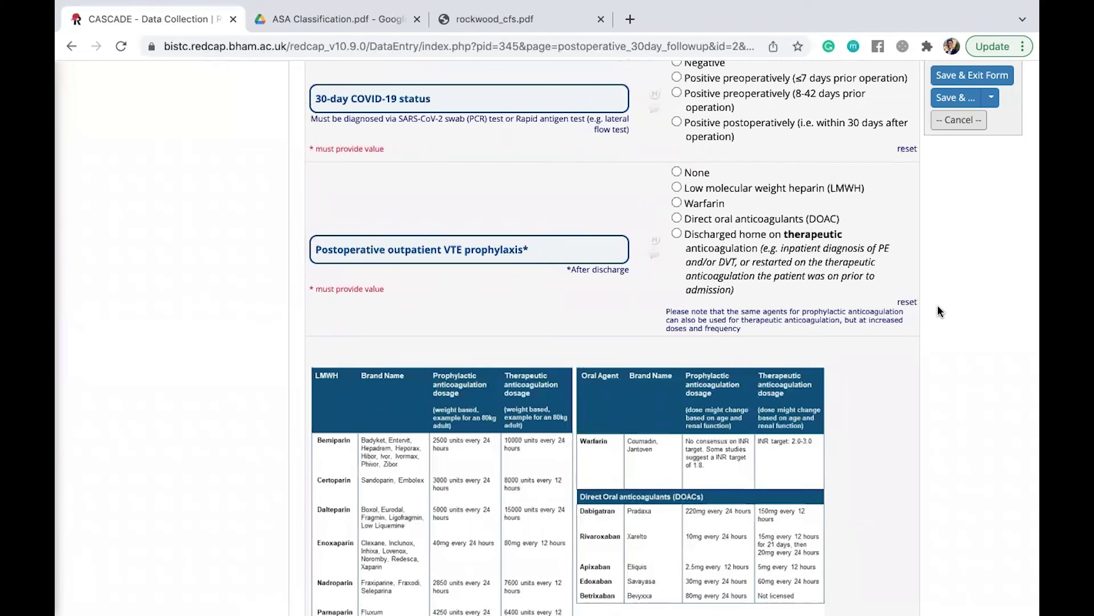
pyautogui.scroll(-4, 938, 305)
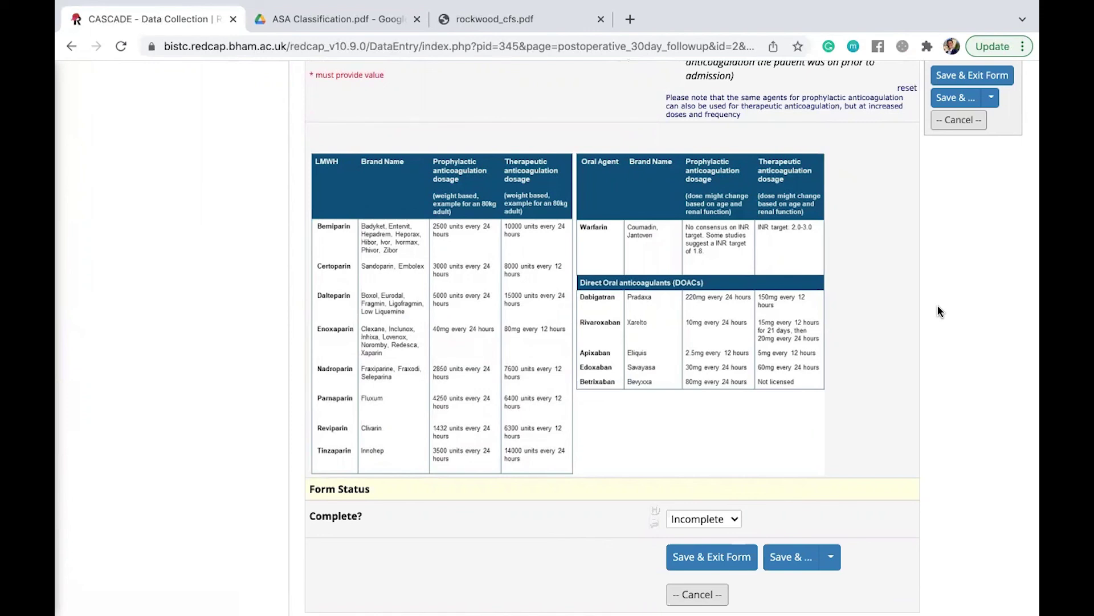
pyautogui.scroll(-2, 944, 409)
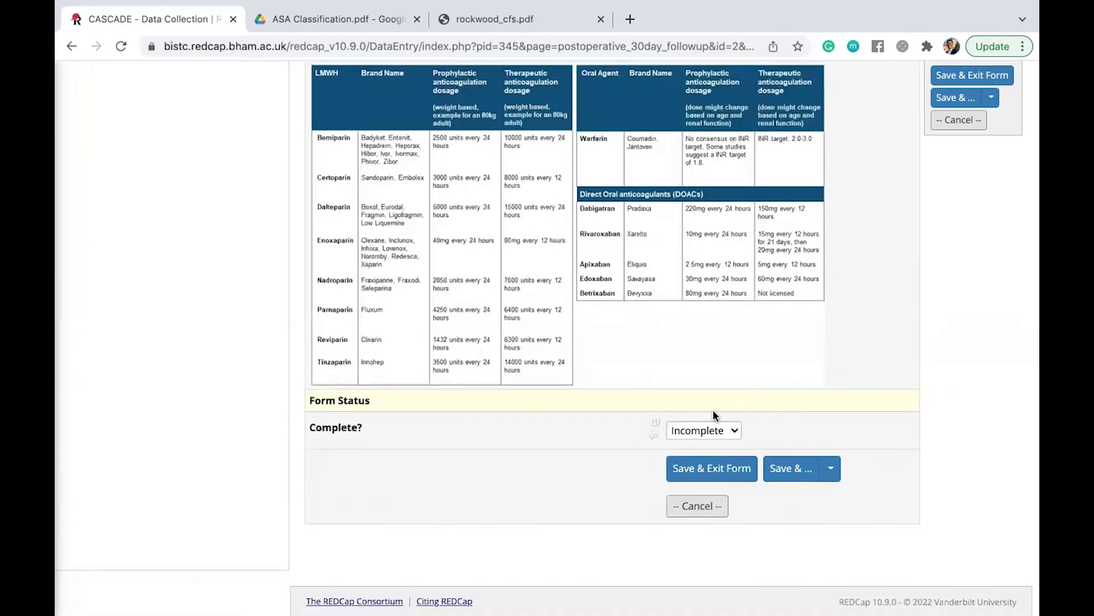
pyautogui.click(730, 431)
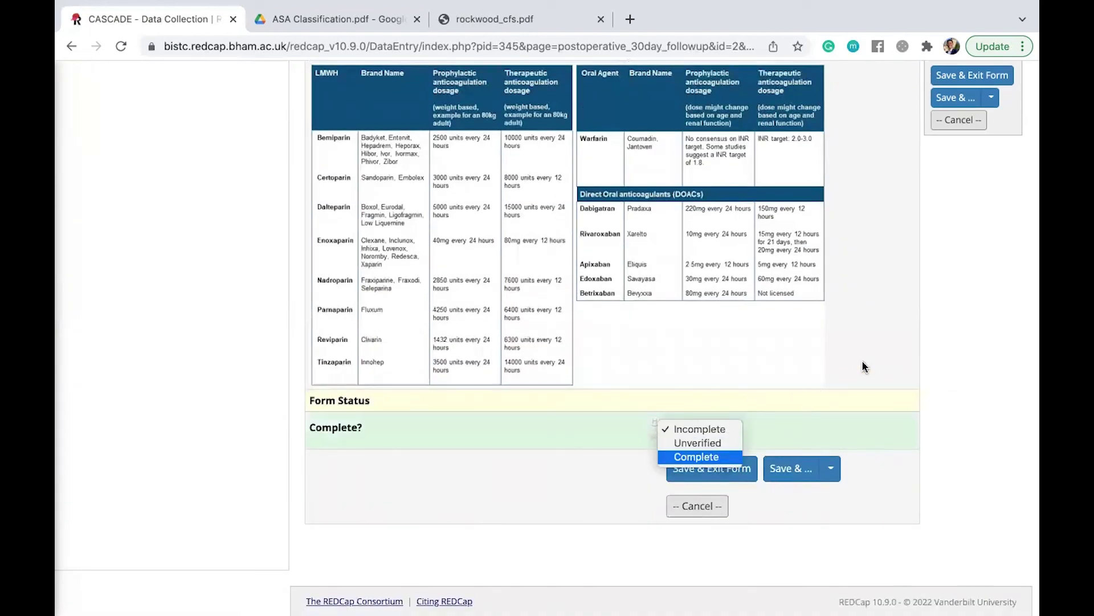
pyautogui.click(986, 367)
pyautogui.scroll(20, 723, 268)
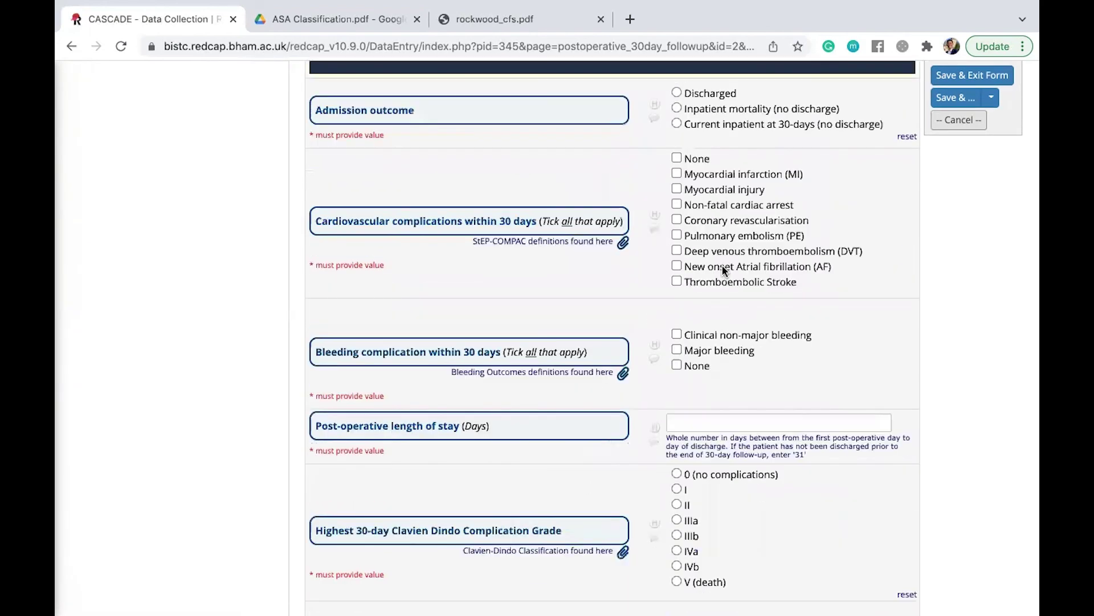
pyautogui.scroll(-1, 724, 272)
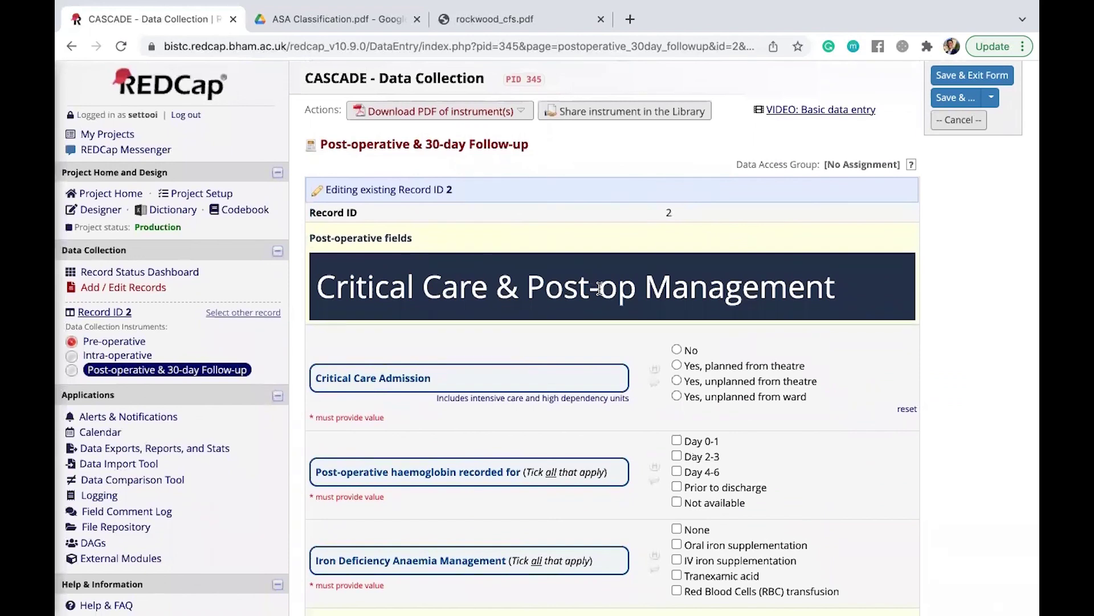